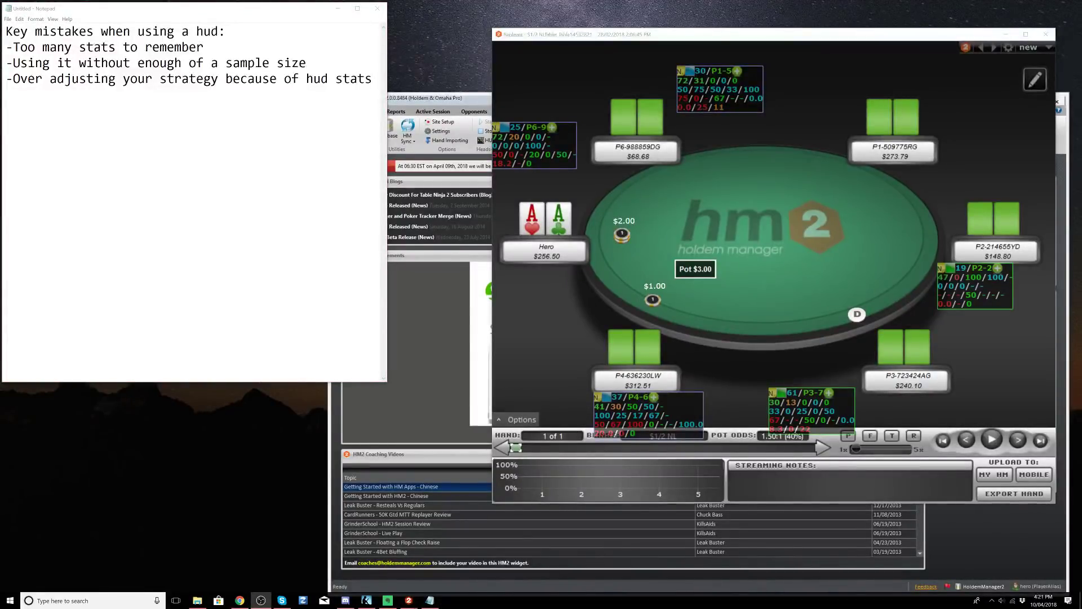
Arrange the hand replayer beside a narrowed Hold'em Manager main window and the HUD-mistake notes.
{"action": "left_click", "coordinate": [766, 257]}
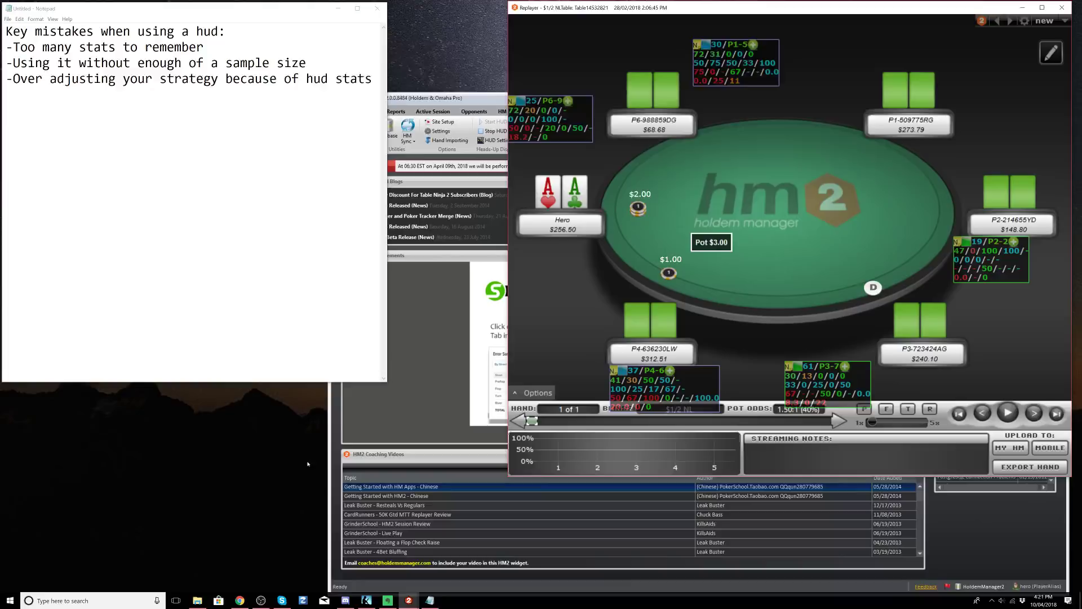
{"action": "left_click", "coordinate": [467, 68]}
{"action": "left_click", "coordinate": [428, 98]}
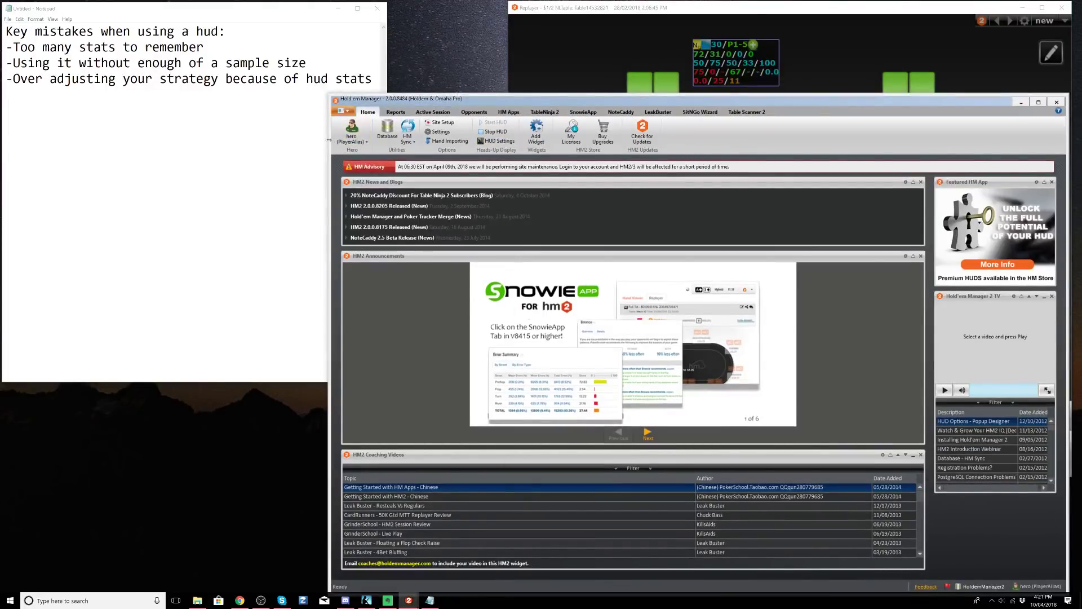
{"action": "left_click_drag", "start_coordinate": [329, 139], "coordinate": [388, 140]}
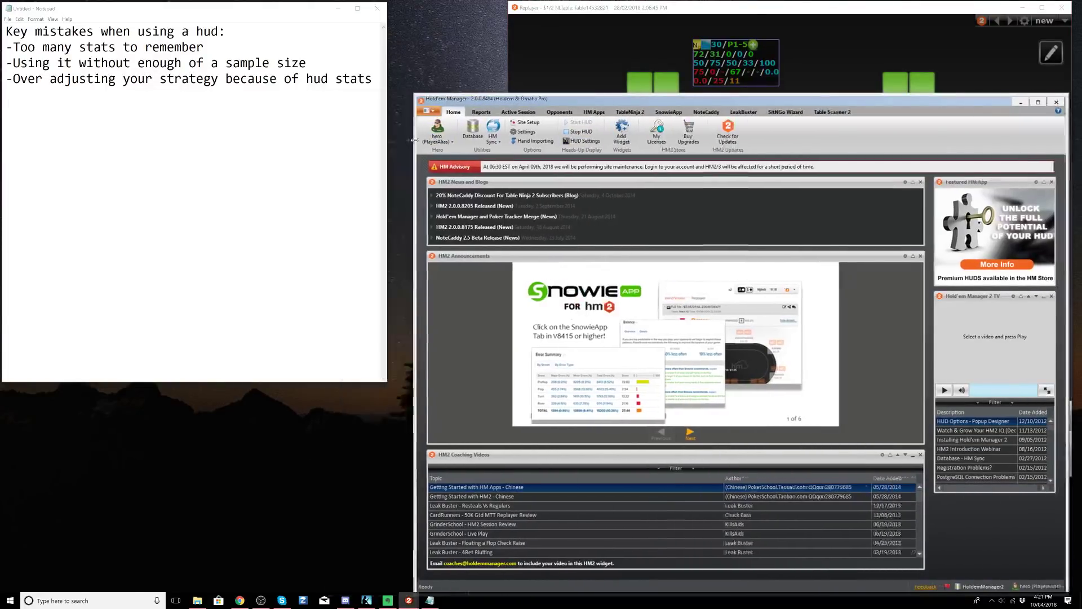
{"action": "left_click", "coordinate": [575, 58]}
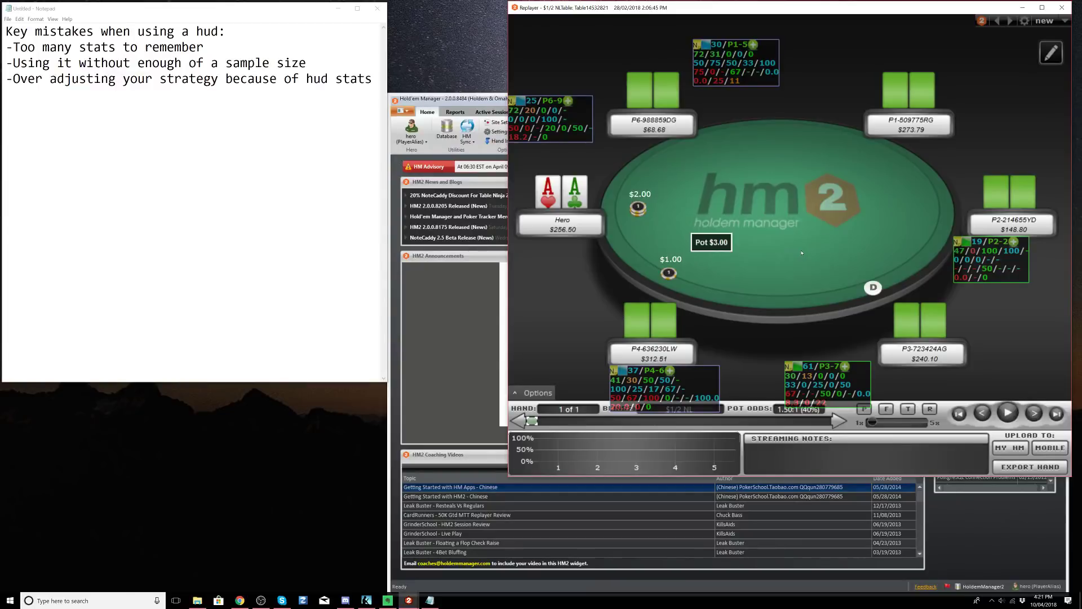
{"action": "left_click", "coordinate": [375, 75]}
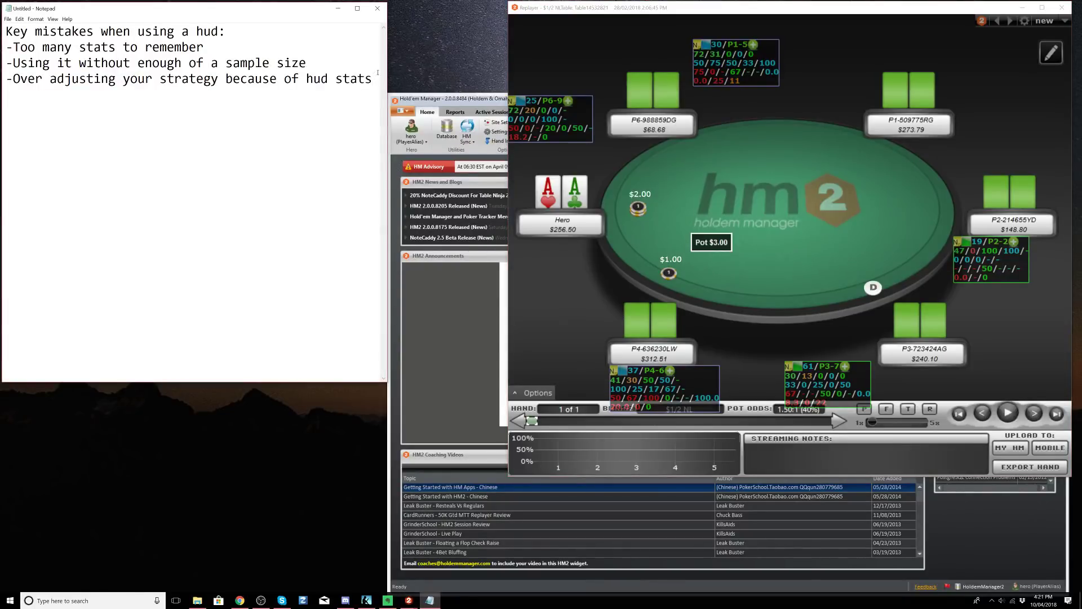
{"action": "left_click", "coordinate": [435, 55]}
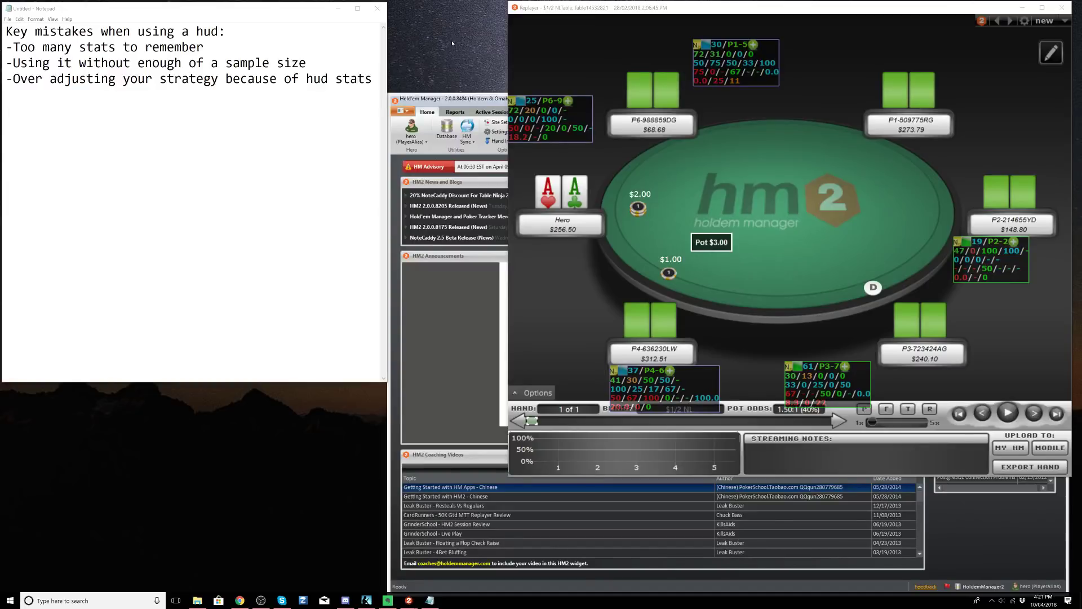
{"action": "left_click", "coordinate": [519, 51]}
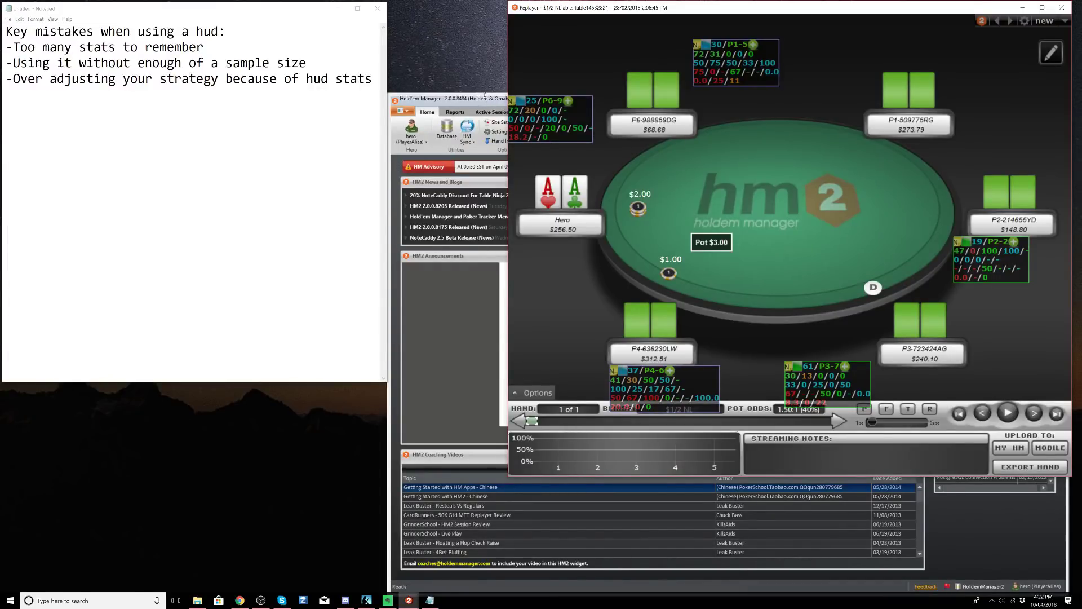
Open HUD Settings and load the HUD profile named 'new'.
{"action": "left_click", "coordinate": [489, 102]}
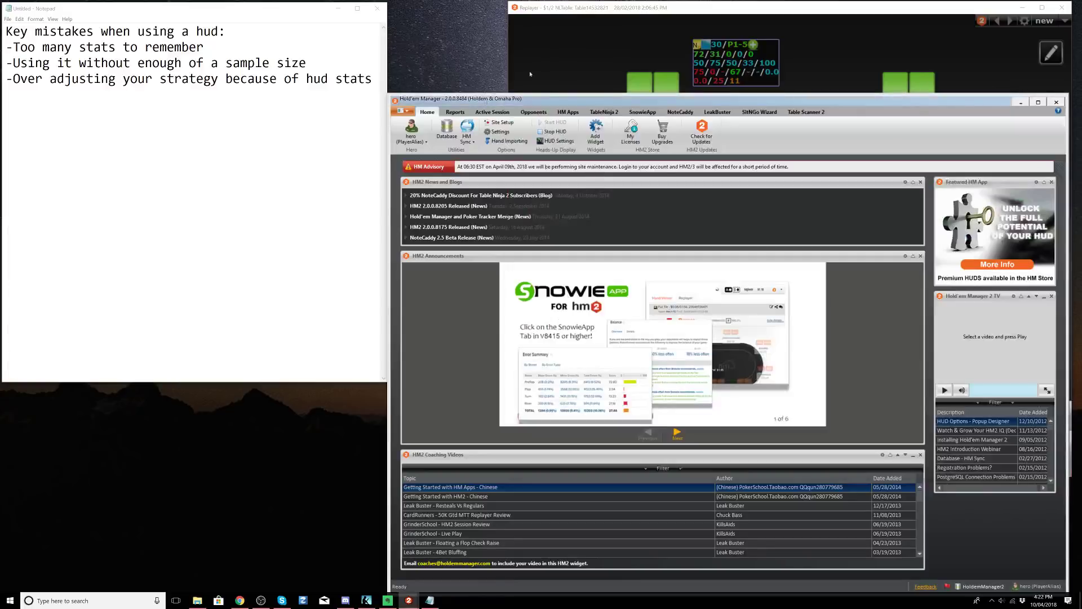
{"action": "left_click", "coordinate": [558, 141]}
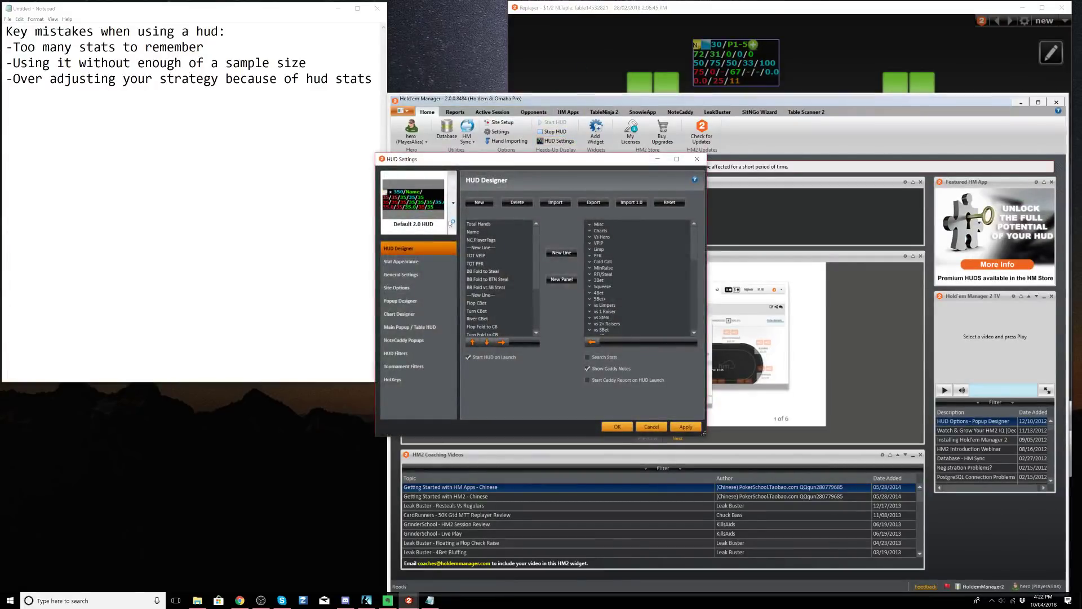
{"action": "left_click", "coordinate": [453, 202]}
{"action": "left_click", "coordinate": [416, 281]}
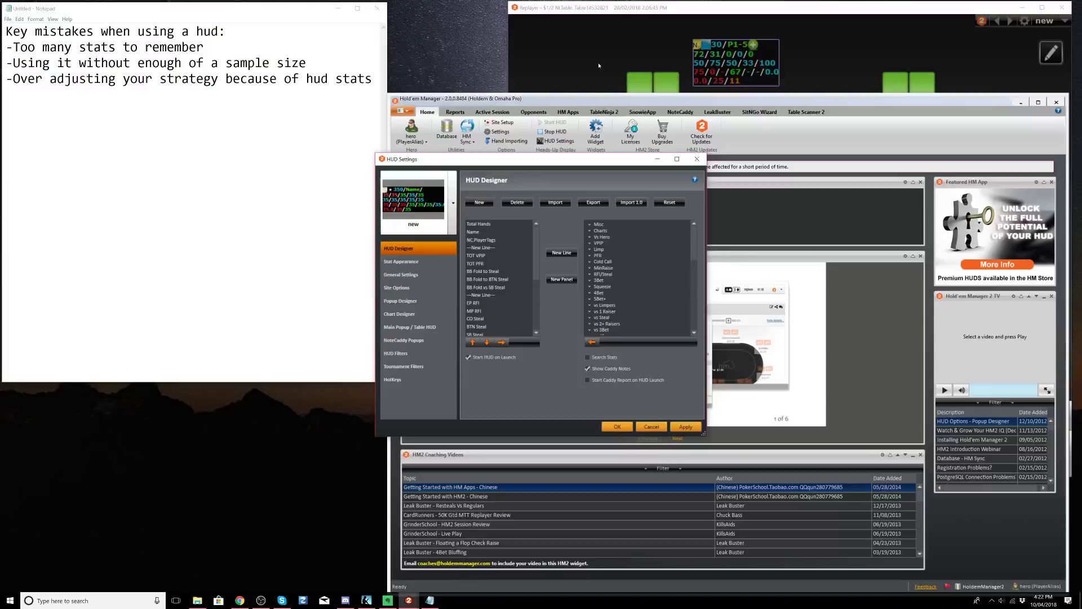
Move the HUD Settings dialog to the top-left over the notes, alongside the replayer.
{"action": "left_click_drag", "start_coordinate": [475, 159], "coordinate": [293, 66]}
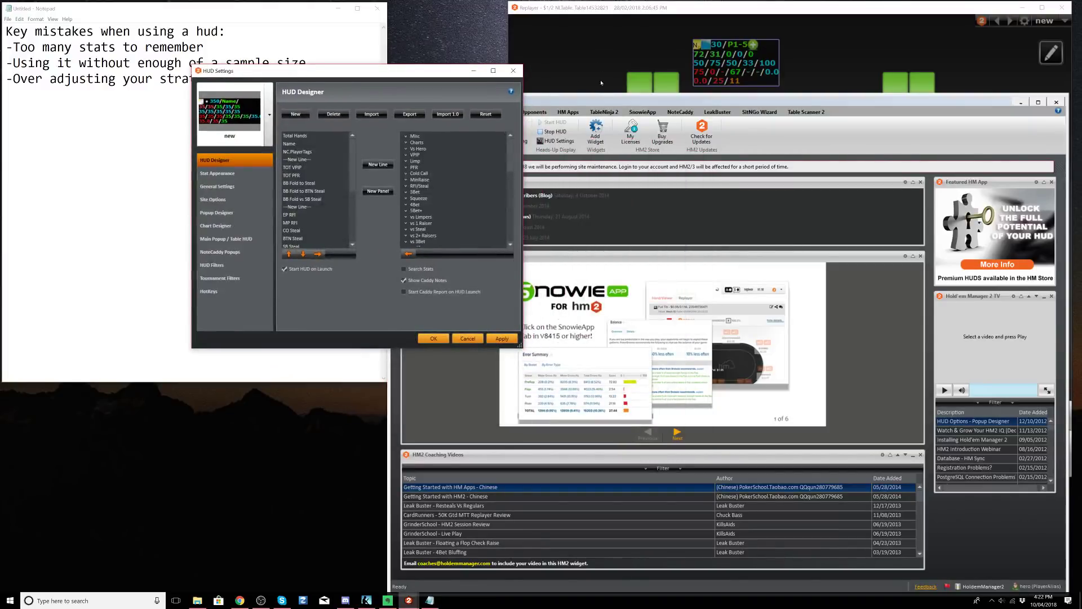
{"action": "left_click_drag", "start_coordinate": [411, 69], "coordinate": [537, 102]}
{"action": "left_click", "coordinate": [513, 81]}
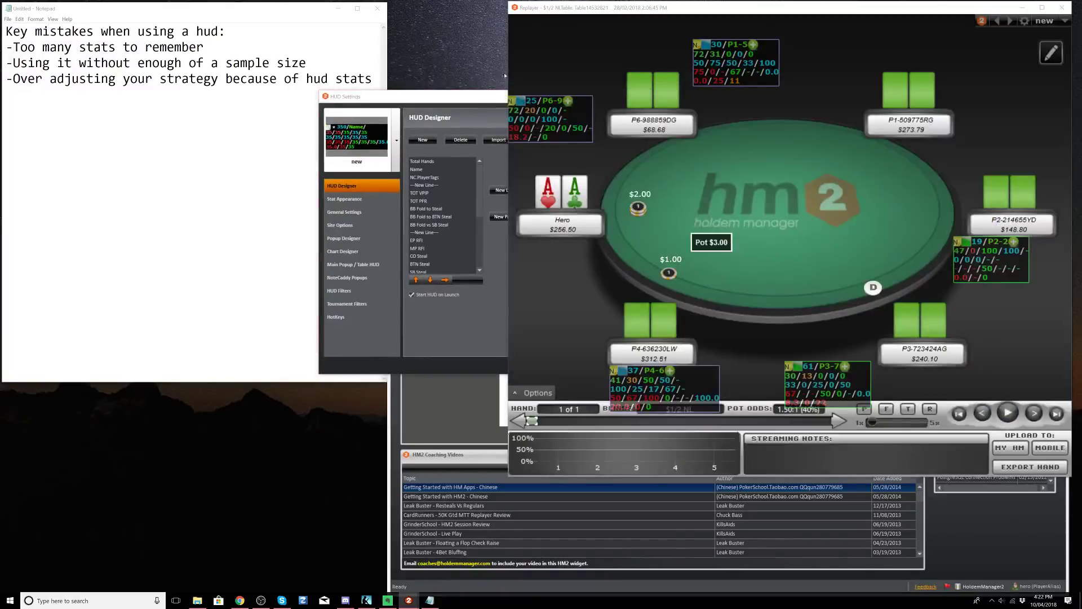
{"action": "left_click", "coordinate": [431, 100]}
{"action": "left_click", "coordinate": [829, 116]}
{"action": "left_click", "coordinate": [478, 214]}
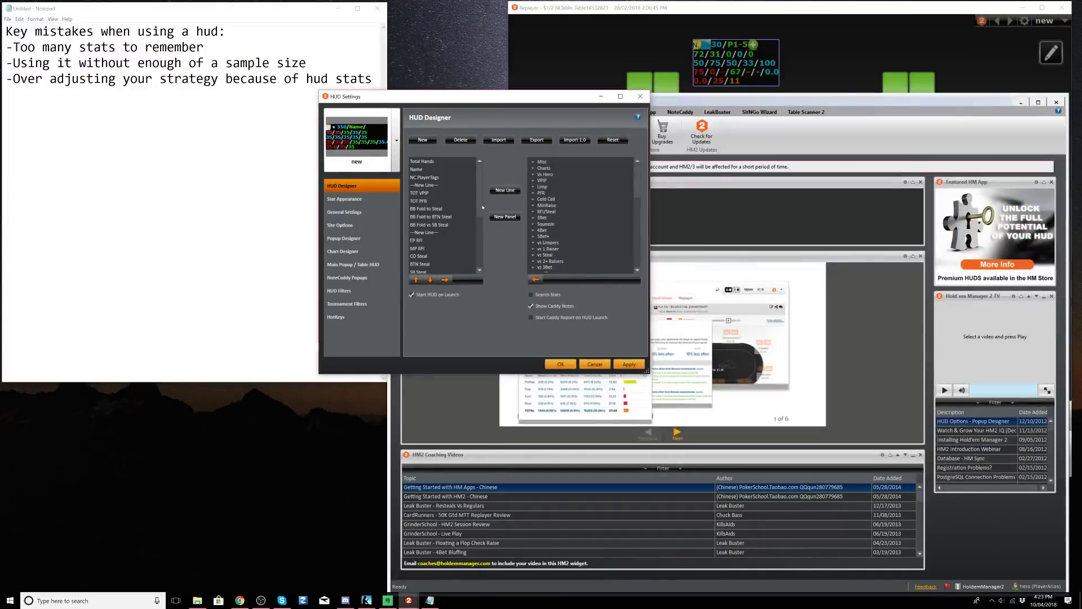
{"action": "left_click", "coordinate": [442, 200]}
{"action": "left_click", "coordinate": [641, 75]}
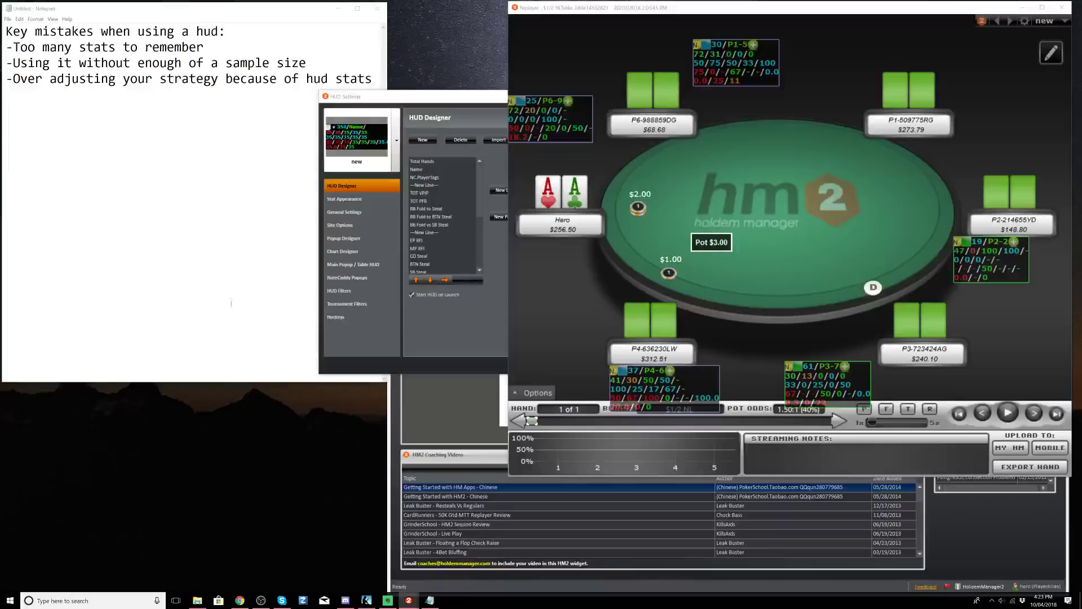
{"action": "left_click", "coordinate": [473, 261]}
{"action": "scroll", "coordinate": [473, 261], "scroll_direction": "down", "scroll_amount": 4}
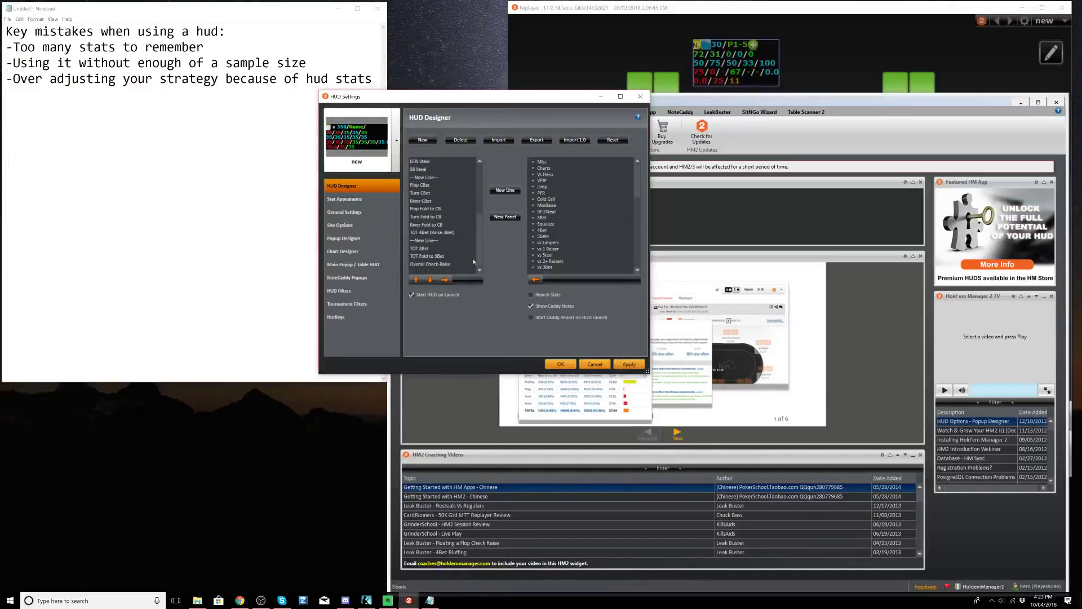
{"action": "left_click", "coordinate": [38, 110]}
{"action": "left_click", "coordinate": [554, 75]}
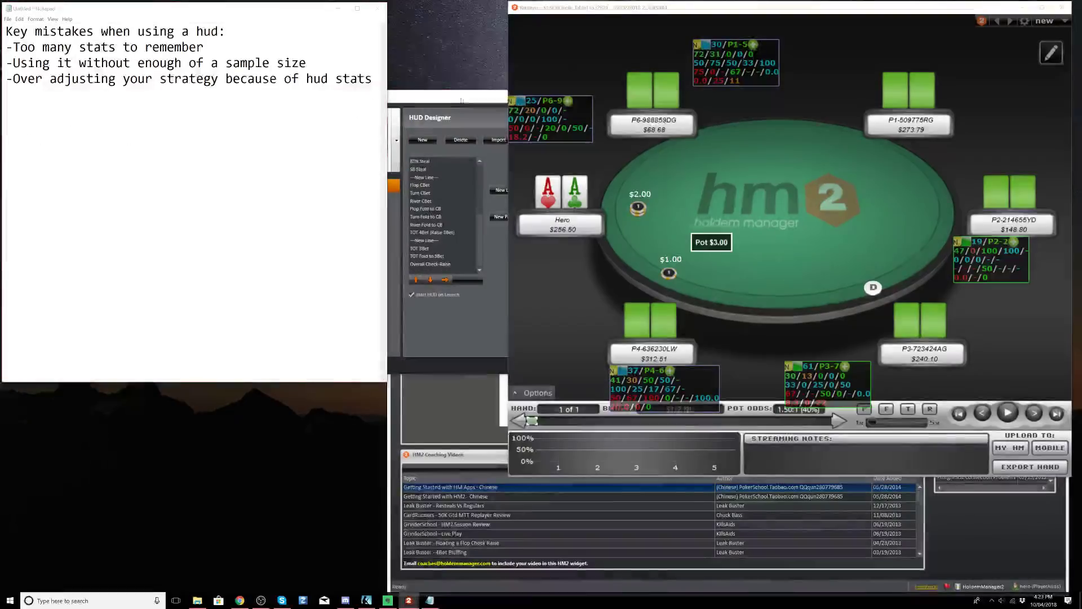
{"action": "left_click", "coordinate": [451, 223]}
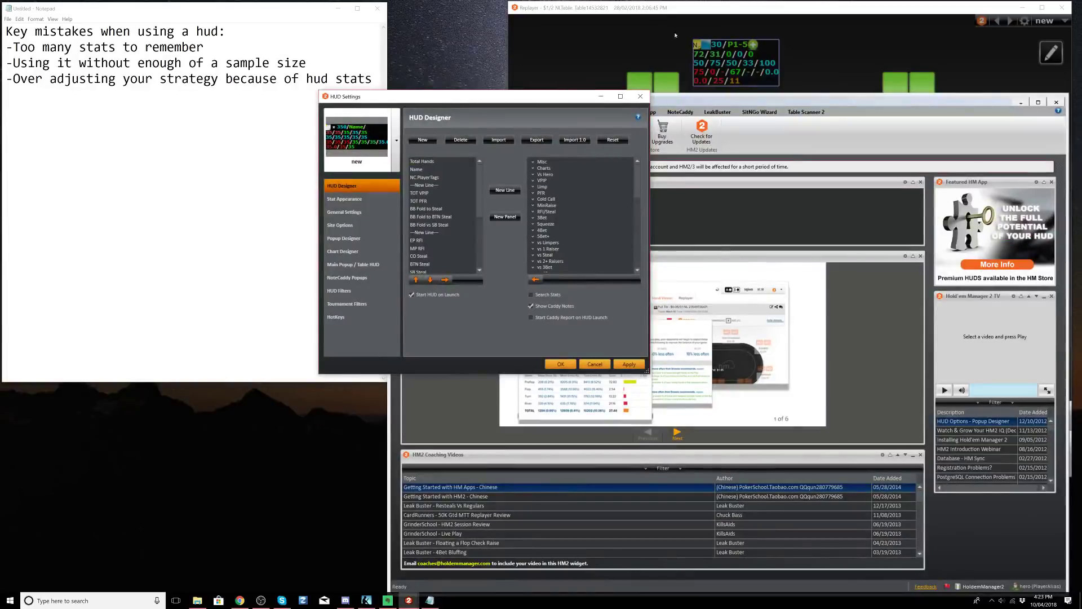
{"action": "left_click", "coordinate": [551, 50]}
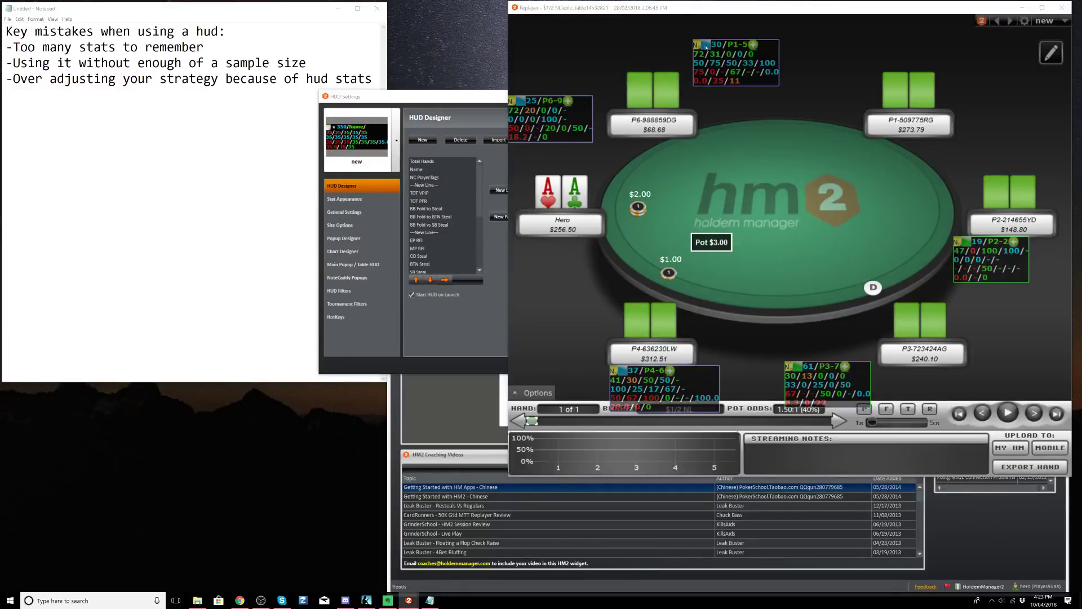
{"action": "scroll", "coordinate": [440, 192], "scroll_direction": "down", "scroll_amount": 2}
{"action": "scroll", "coordinate": [434, 200], "scroll_direction": "up", "scroll_amount": 2}
{"action": "left_click", "coordinate": [284, 249]}
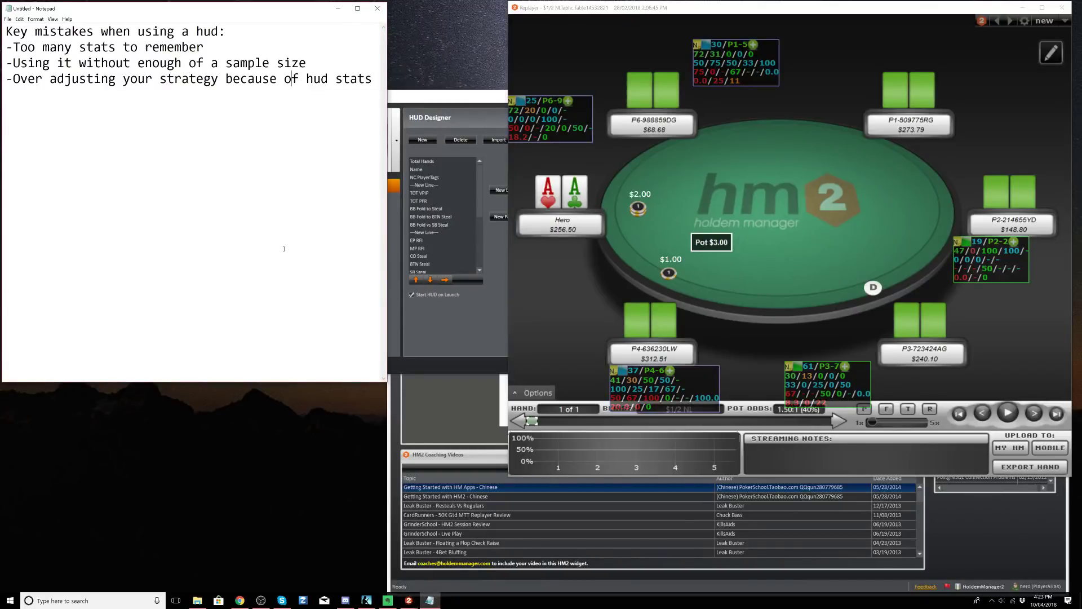
{"action": "left_click", "coordinate": [434, 192]}
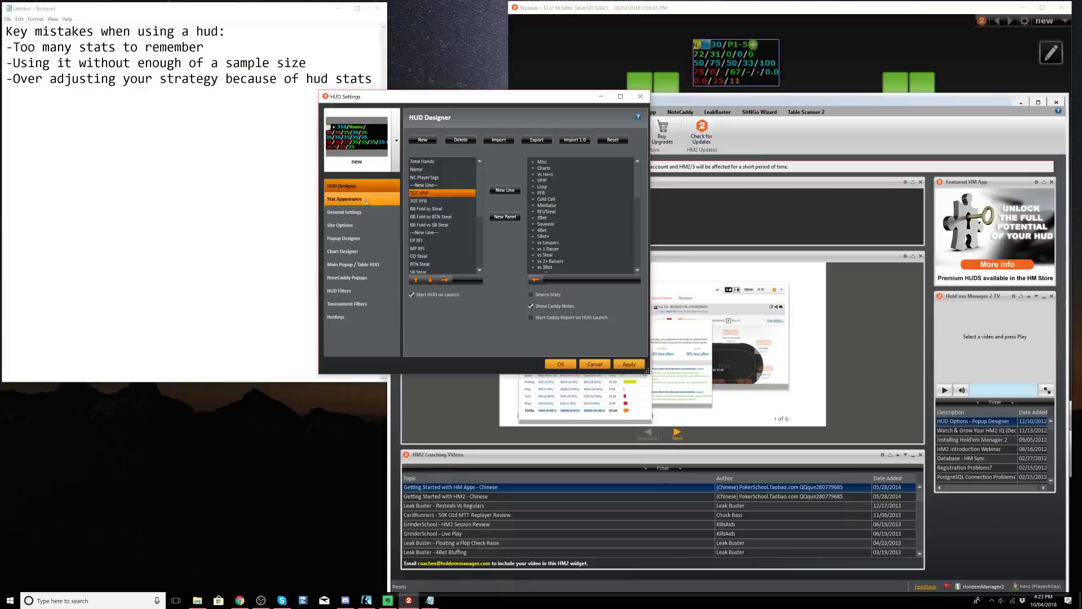
Open Stat Appearance and move from TOT PFR to BB Fold vs SB Steal, reviewing its green color ranges.
{"action": "left_click", "coordinate": [804, 76]}
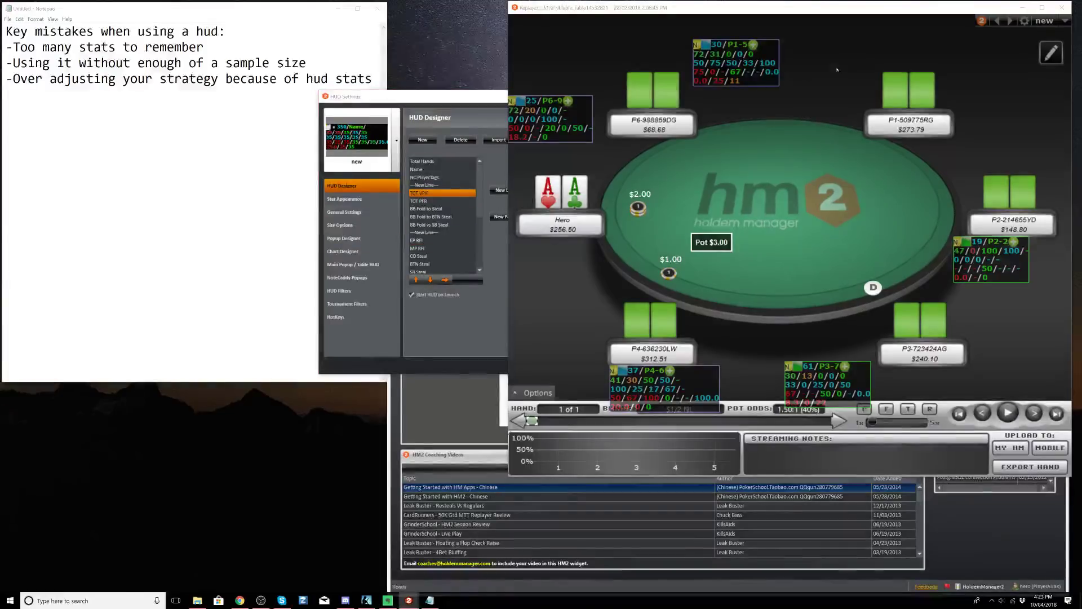
{"action": "left_click", "coordinate": [360, 200]}
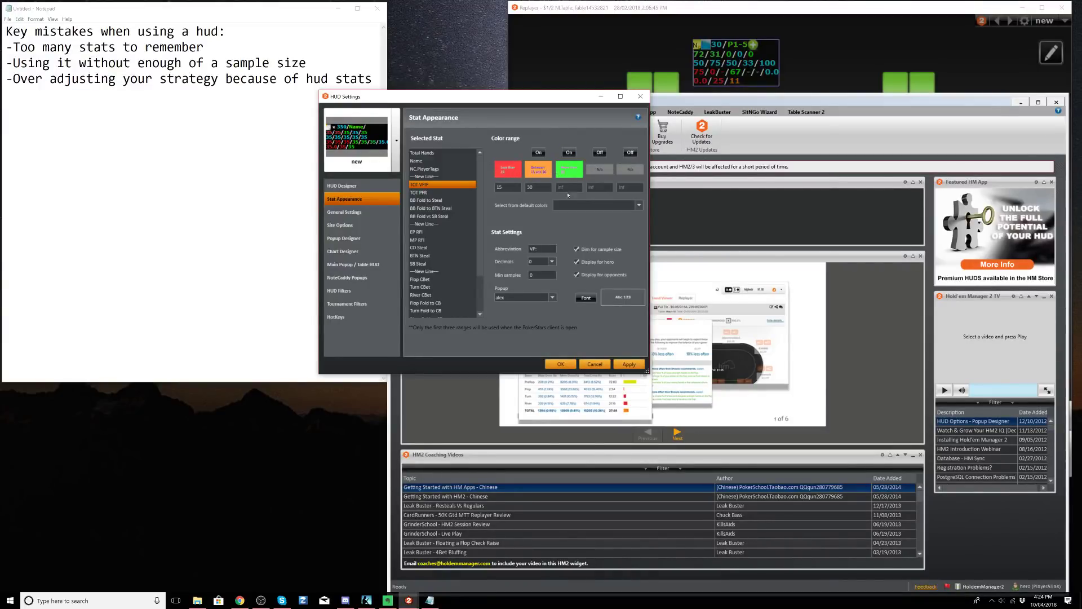
{"action": "left_click", "coordinate": [456, 194]}
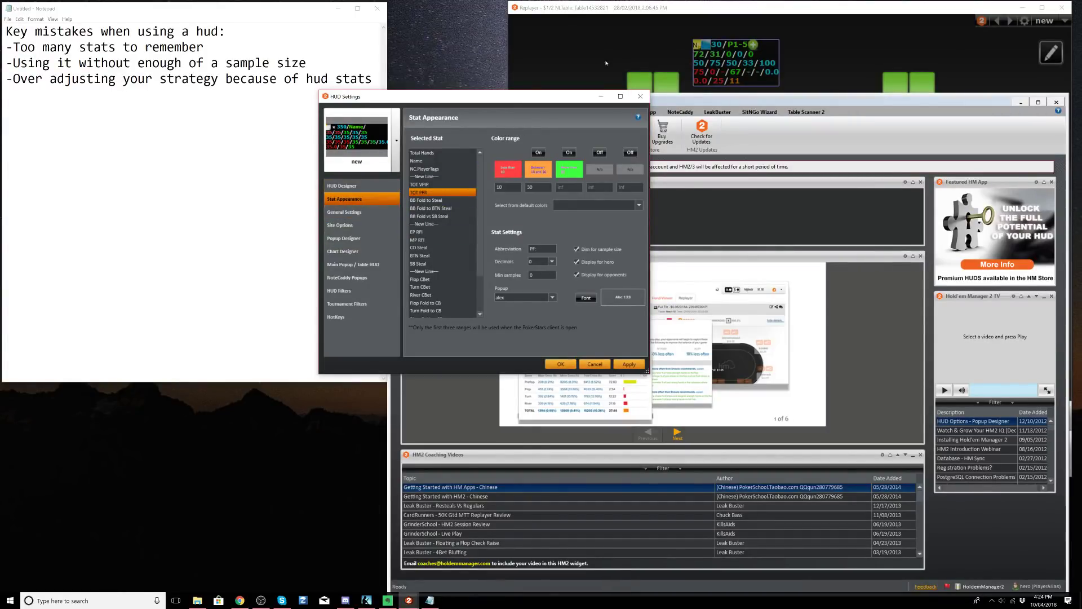
{"action": "left_click", "coordinate": [448, 202]}
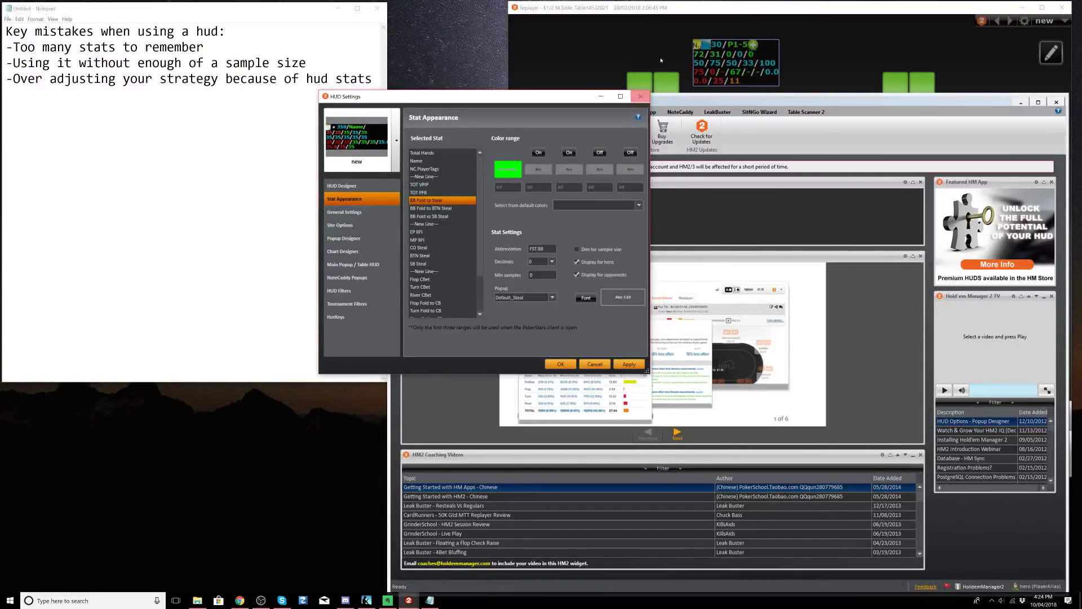
{"action": "key", "text": "Down"}
{"action": "key", "text": "Down"}
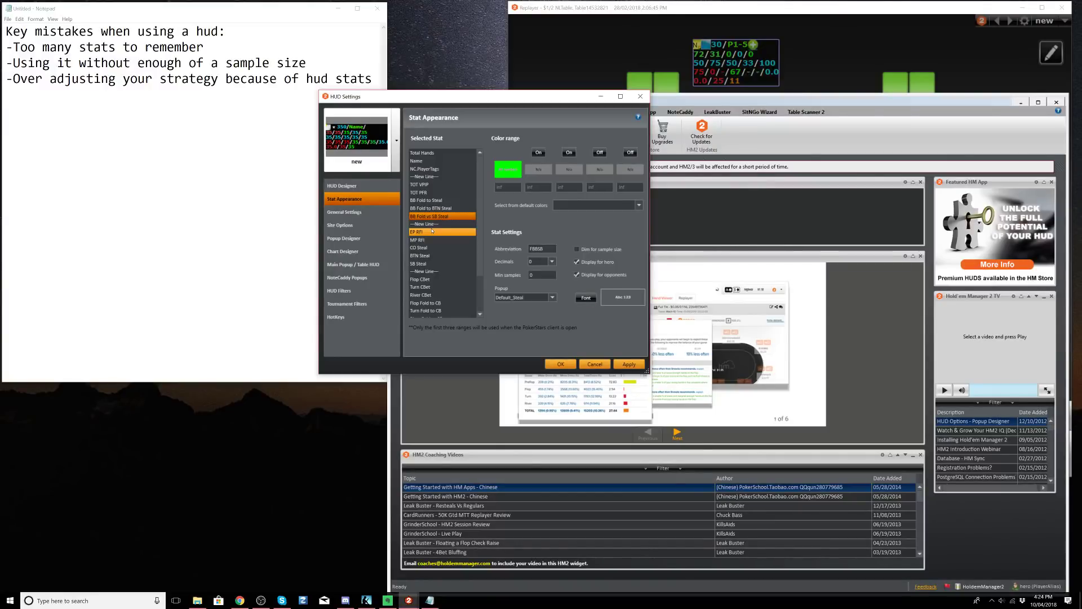
{"action": "scroll", "coordinate": [433, 237], "scroll_direction": "down", "scroll_amount": 1}
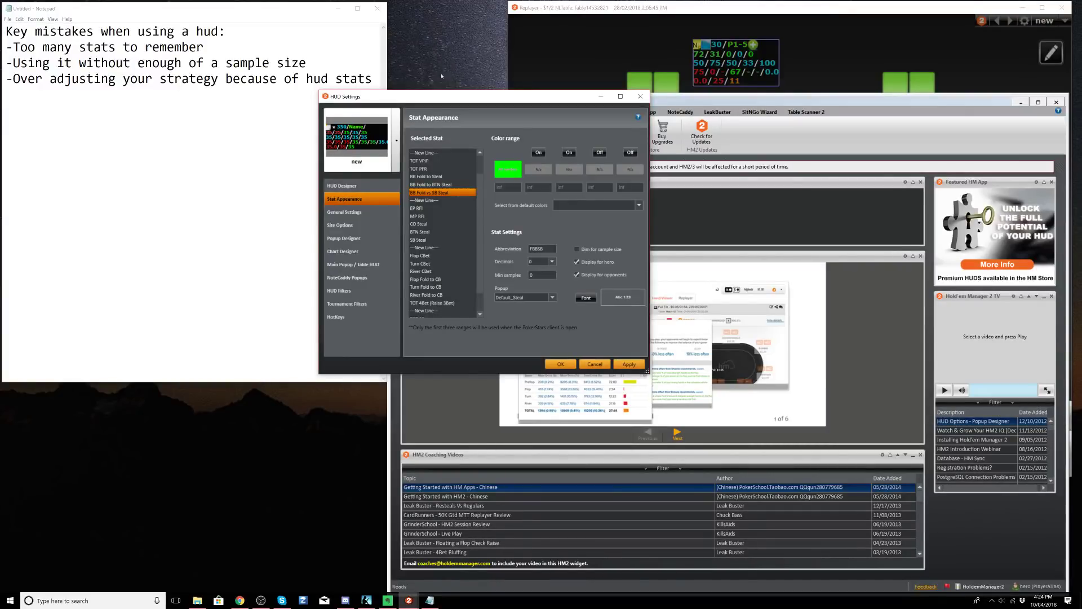
{"action": "scroll", "coordinate": [448, 190], "scroll_direction": "down", "scroll_amount": 1}
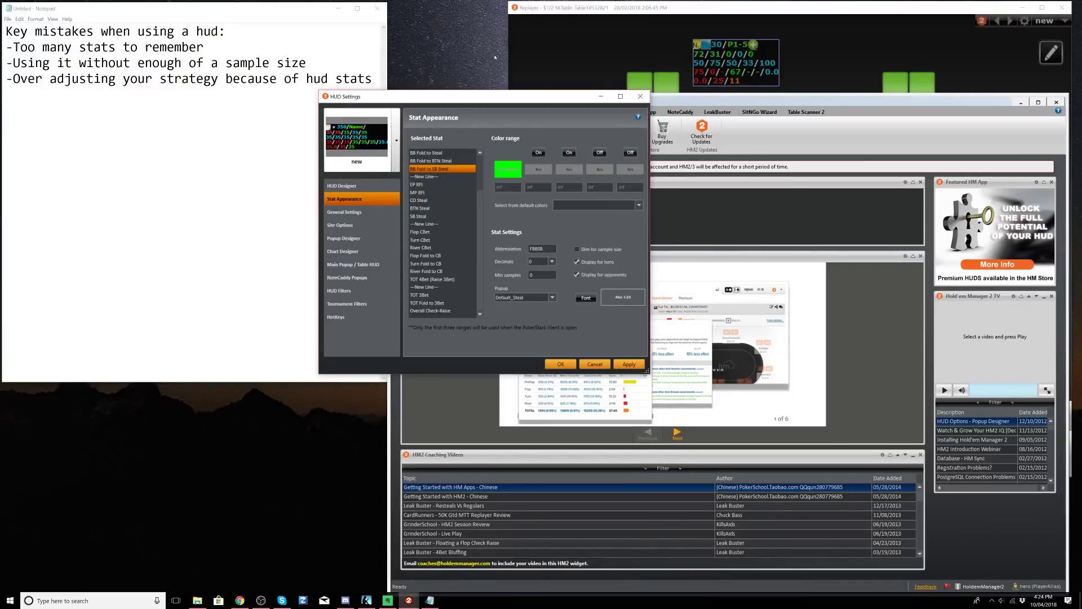
Compare EP RFI, Flop CBet and Turn CBet appearance, ending on Flop CBet's red CB abbreviation.
{"action": "left_click", "coordinate": [436, 185]}
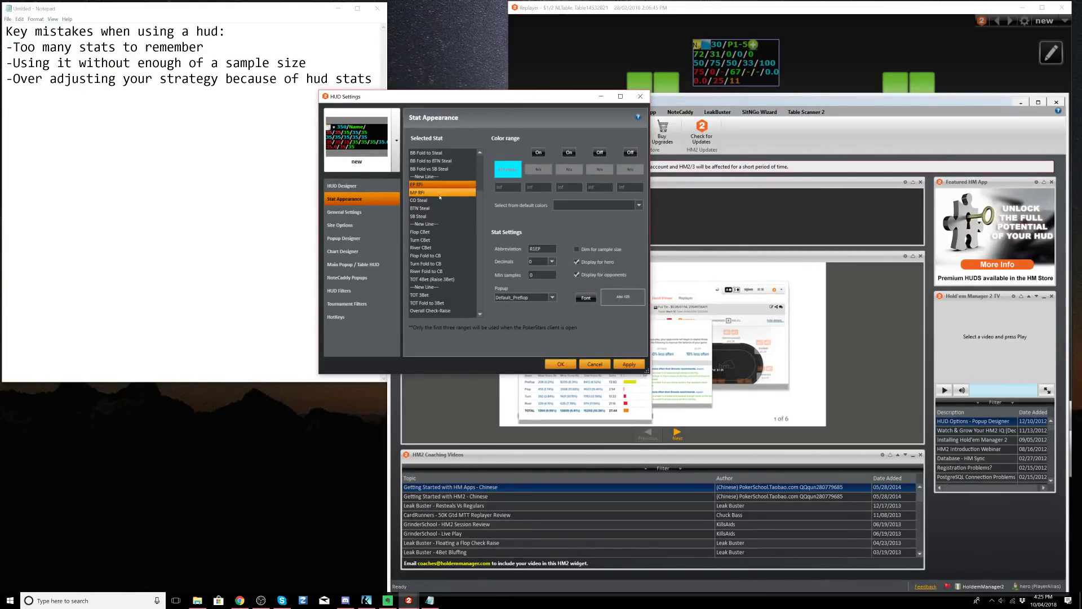
{"action": "left_click", "coordinate": [434, 233]}
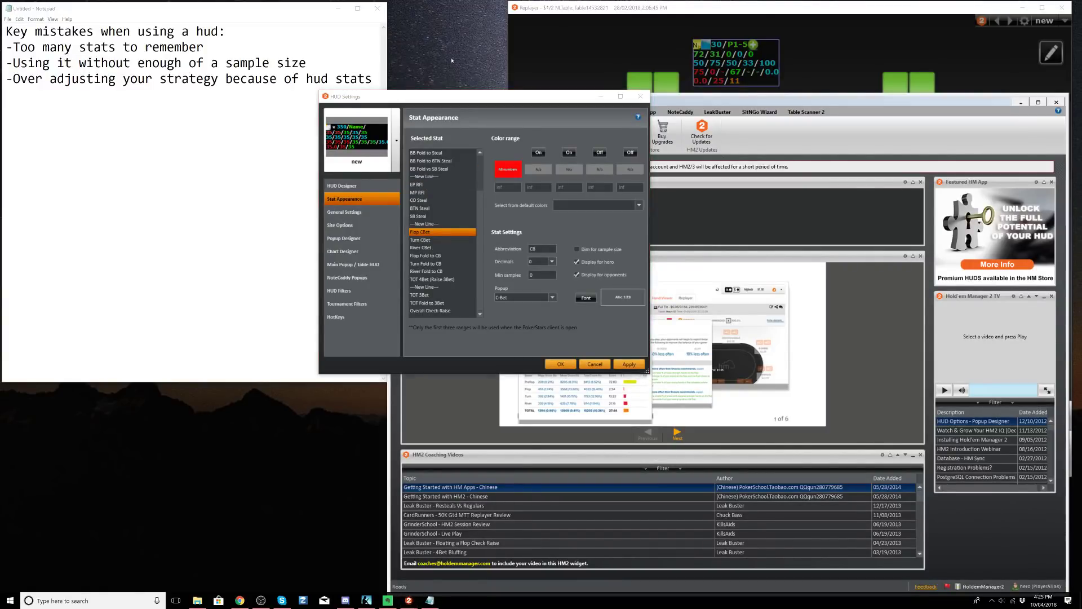
{"action": "left_click", "coordinate": [433, 240]}
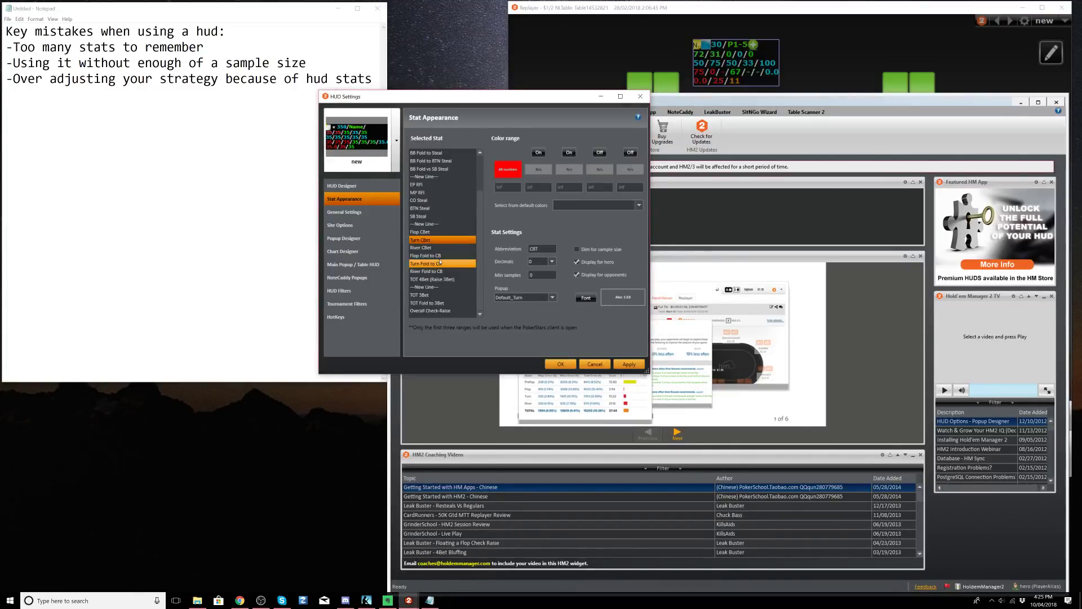
{"action": "left_click", "coordinate": [428, 232]}
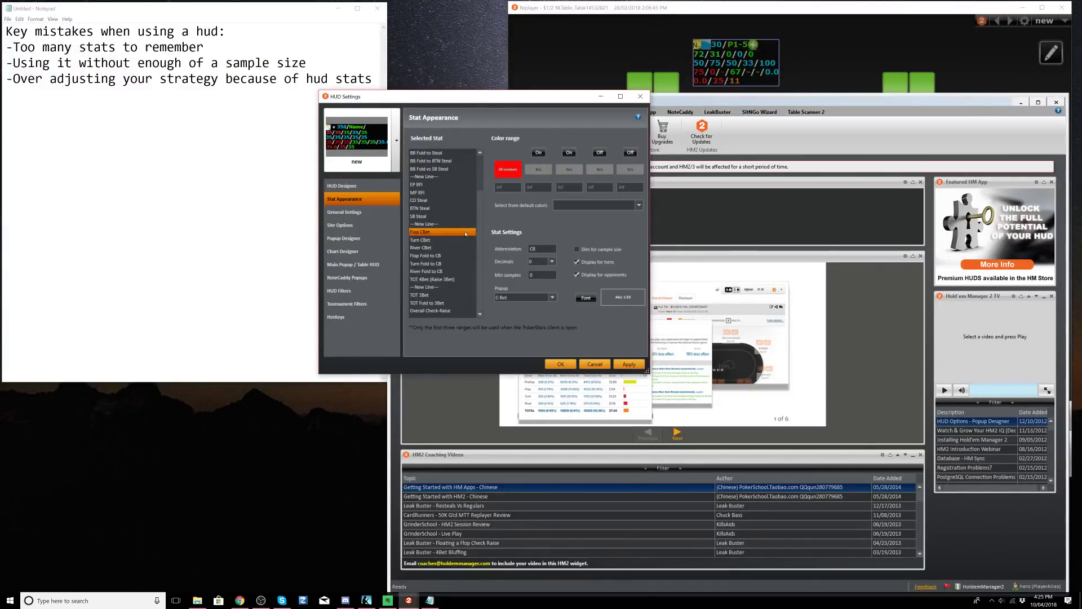
{"action": "scroll", "coordinate": [445, 231], "scroll_direction": "up", "scroll_amount": 2}
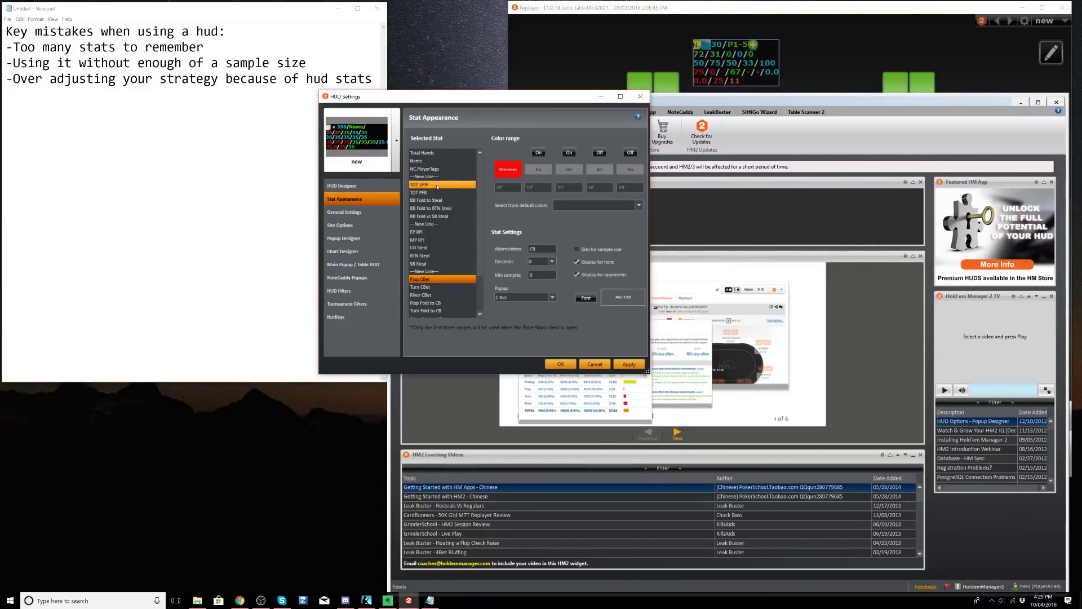
{"action": "scroll", "coordinate": [434, 201], "scroll_direction": "down", "scroll_amount": 2}
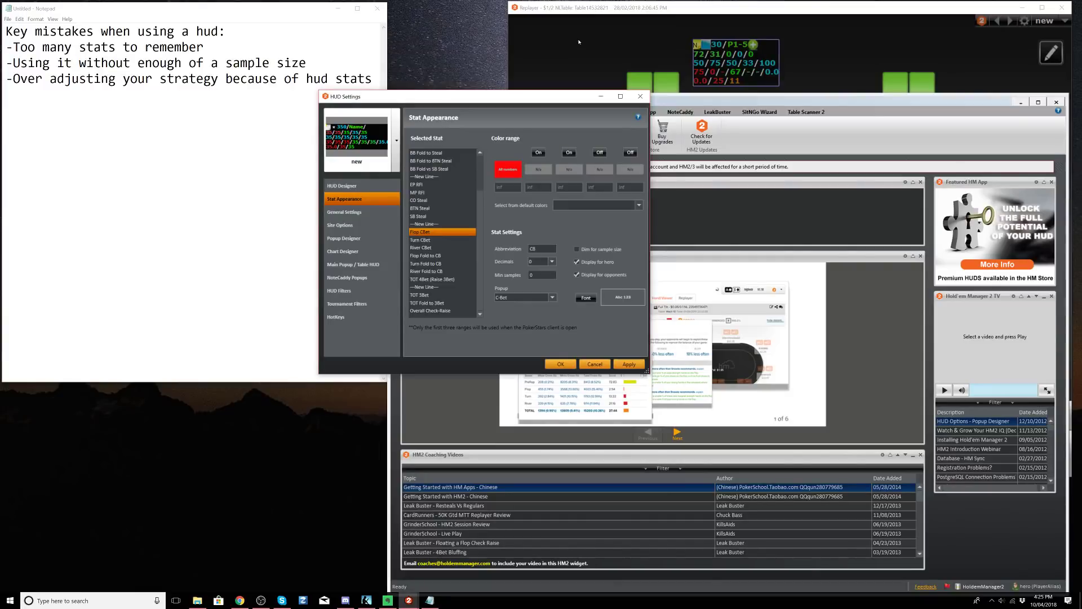
Check the NoteCaddy summary from P4's HUD on the replayed table.
{"action": "left_click", "coordinate": [576, 9]}
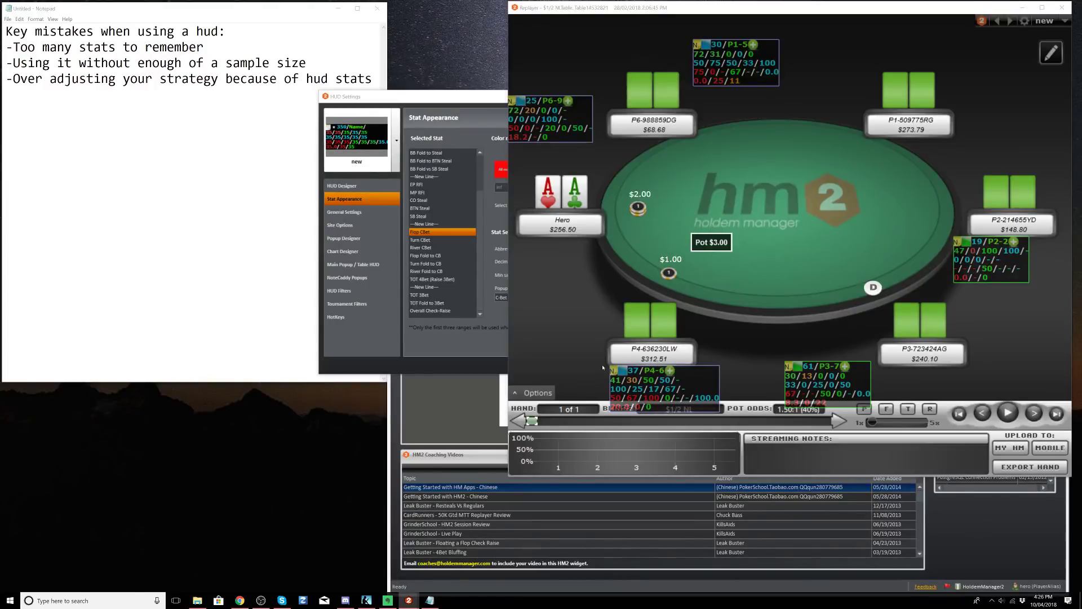
{"action": "left_click", "coordinate": [633, 385]}
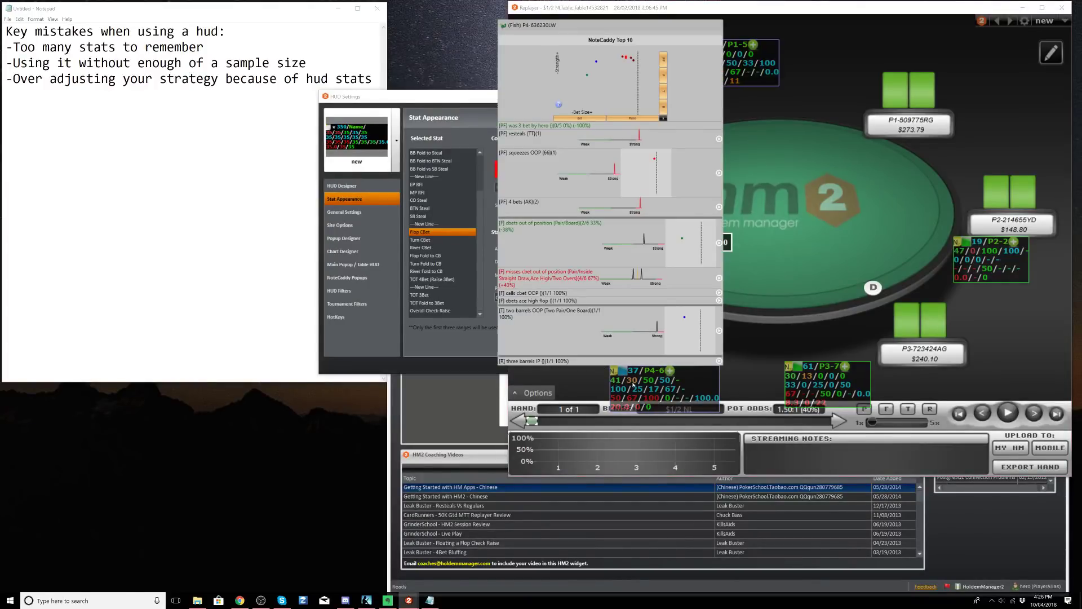
{"action": "left_click", "coordinate": [943, 296]}
{"action": "left_click", "coordinate": [762, 67]}
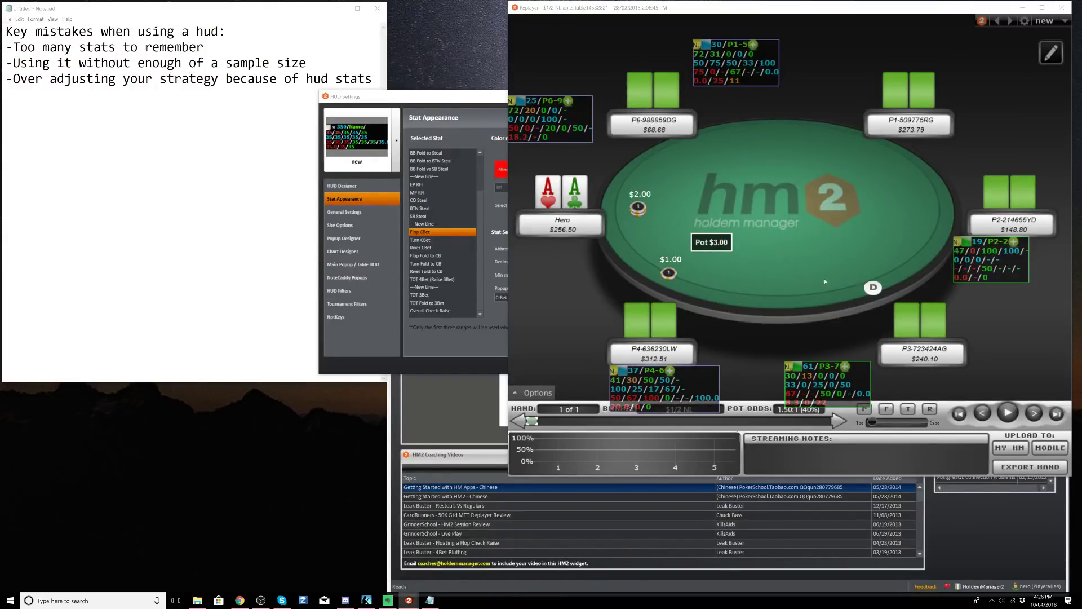
Select BB Fold to Steal to view its green color and Default_Steal popup.
{"action": "scroll", "coordinate": [436, 214], "scroll_direction": "up", "scroll_amount": 2}
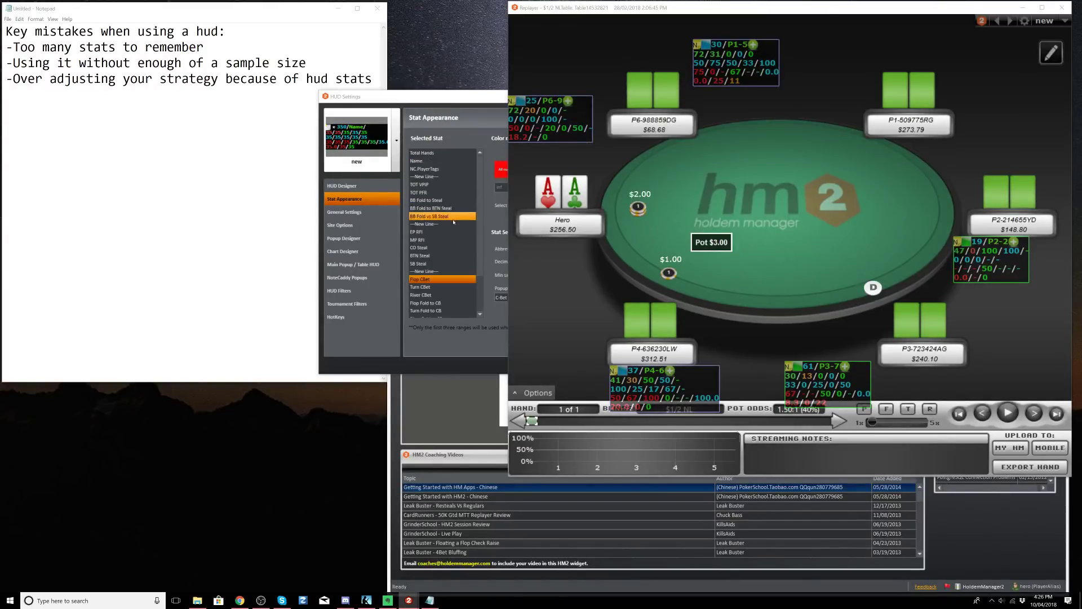
{"action": "left_click", "coordinate": [436, 201]}
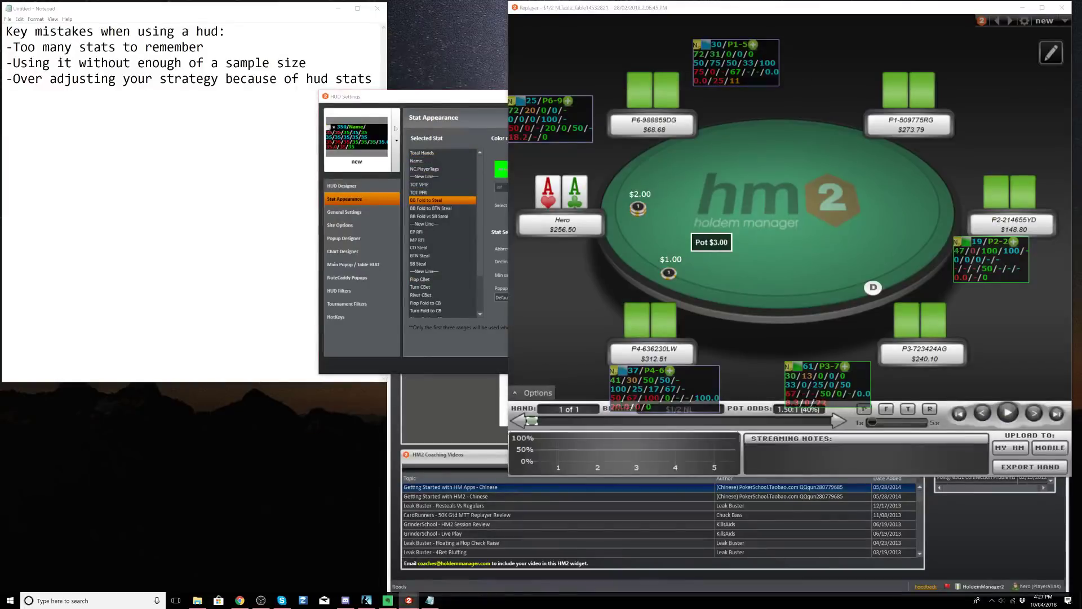
{"action": "left_click", "coordinate": [396, 128]}
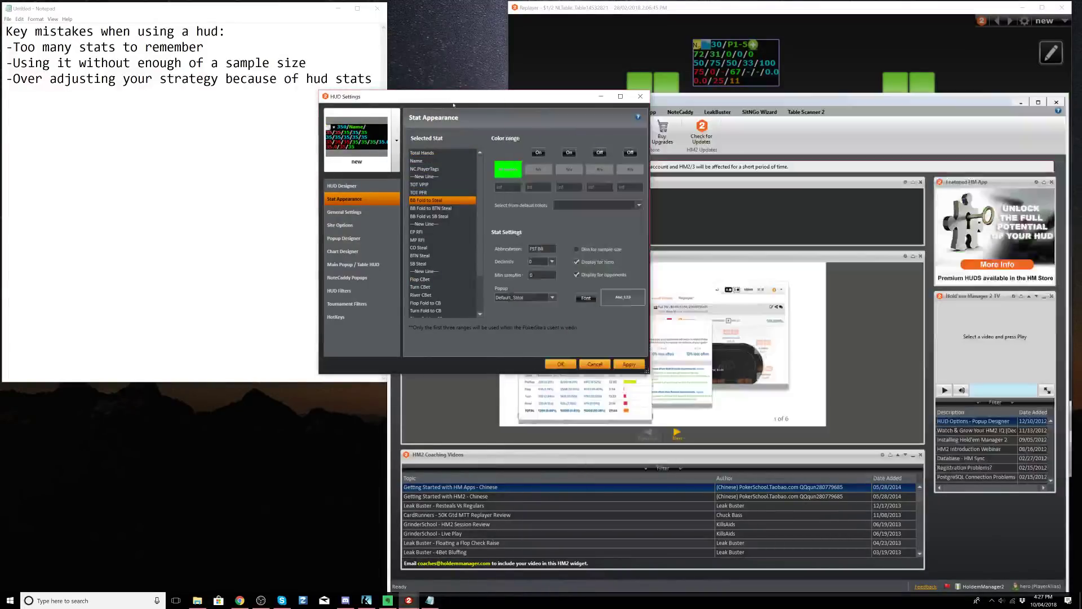
Add TOT Limp below TOT PFR in the HUD Designer and apply the change.
{"action": "left_click", "coordinate": [353, 191]}
{"action": "left_click", "coordinate": [532, 186]}
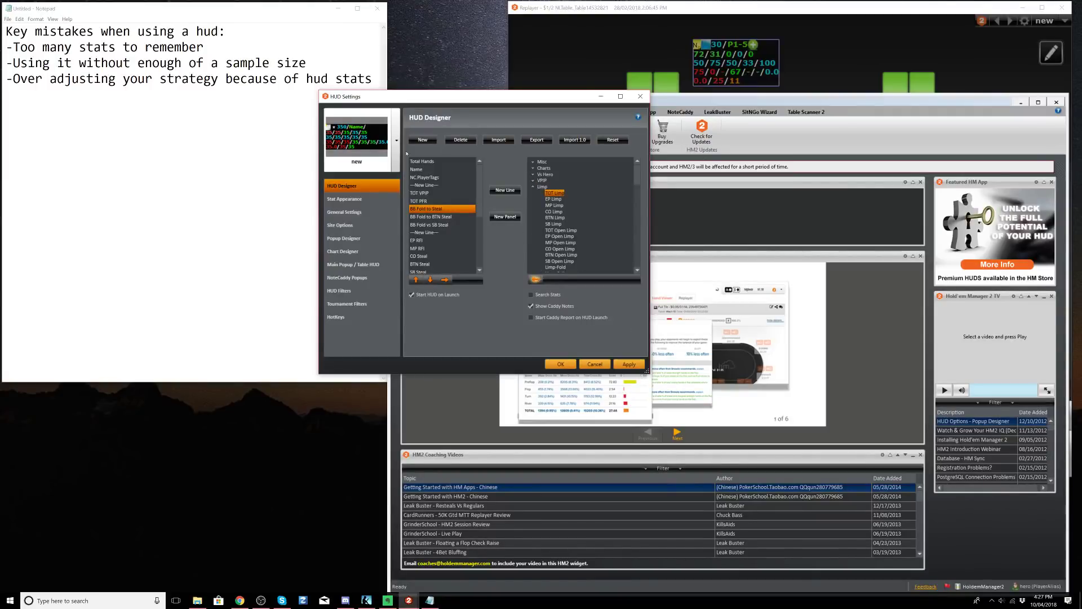
{"action": "left_click", "coordinate": [535, 279]}
{"action": "left_click", "coordinate": [442, 216]}
{"action": "left_click", "coordinate": [430, 279]}
{"action": "left_click", "coordinate": [416, 279]}
{"action": "left_click", "coordinate": [416, 279]}
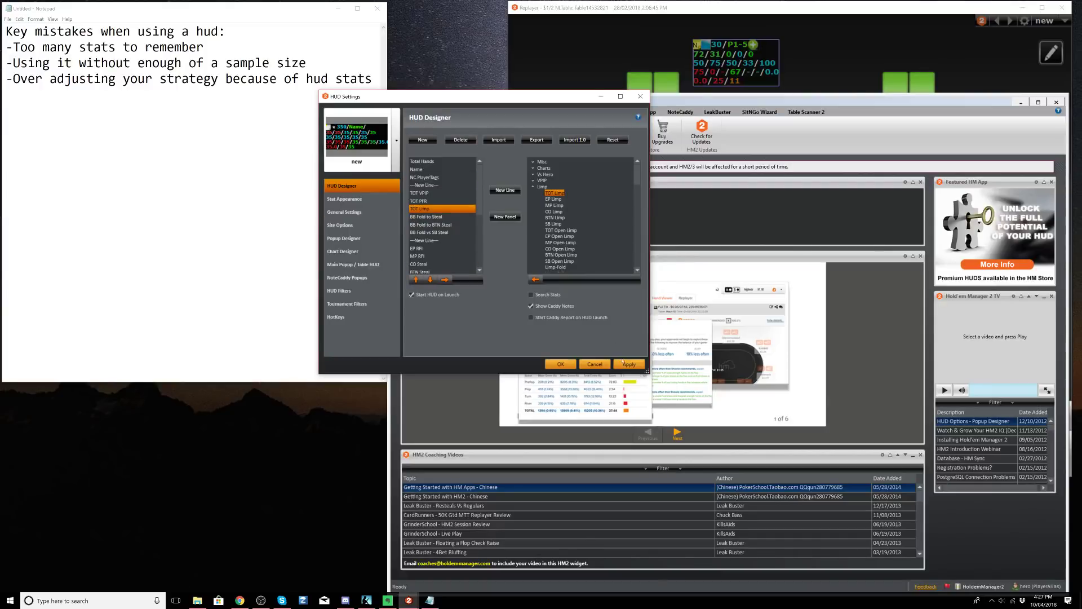
{"action": "left_click", "coordinate": [629, 364]}
Switch the replayer table's HUD from Cash V1 to 'new', declining similar tables, and reapply.
{"action": "left_click", "coordinate": [843, 60]}
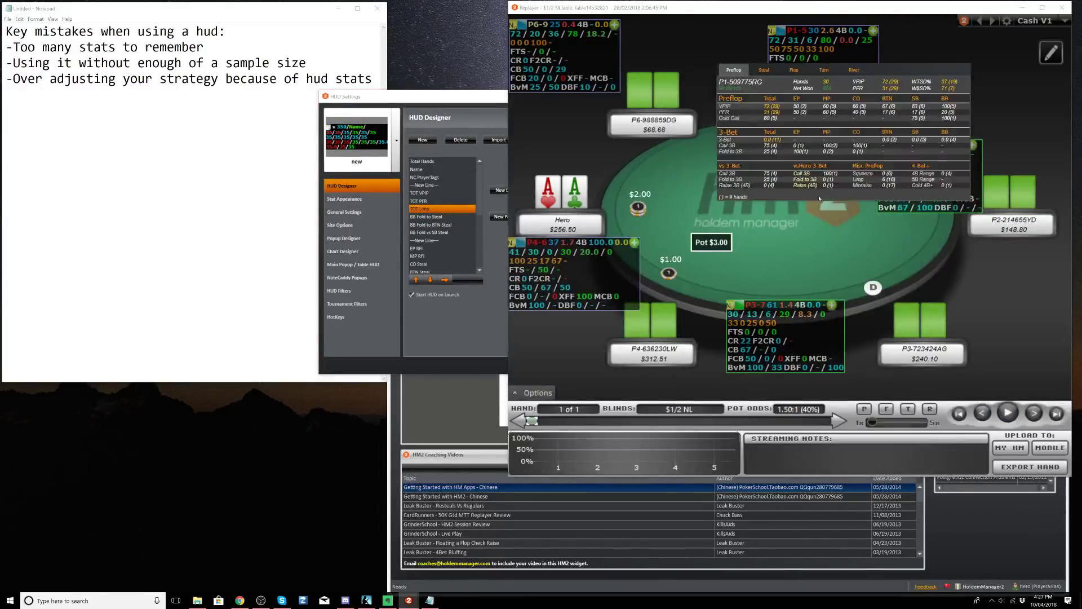
{"action": "left_click", "coordinate": [1065, 21]}
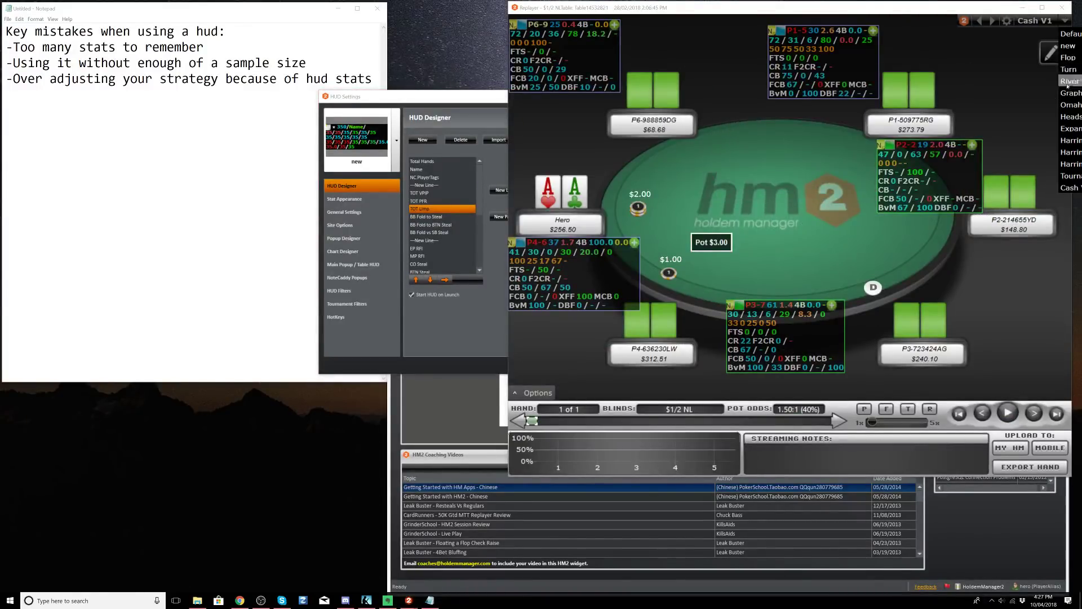
{"action": "left_click", "coordinate": [1068, 50]}
{"action": "left_click", "coordinate": [858, 268]}
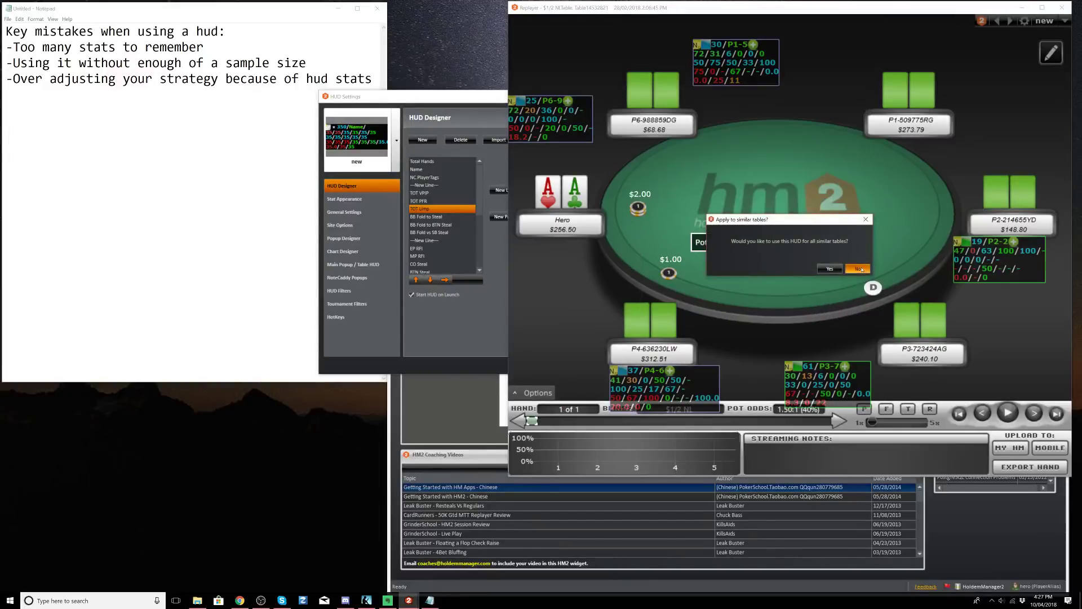
{"action": "left_click", "coordinate": [434, 99]}
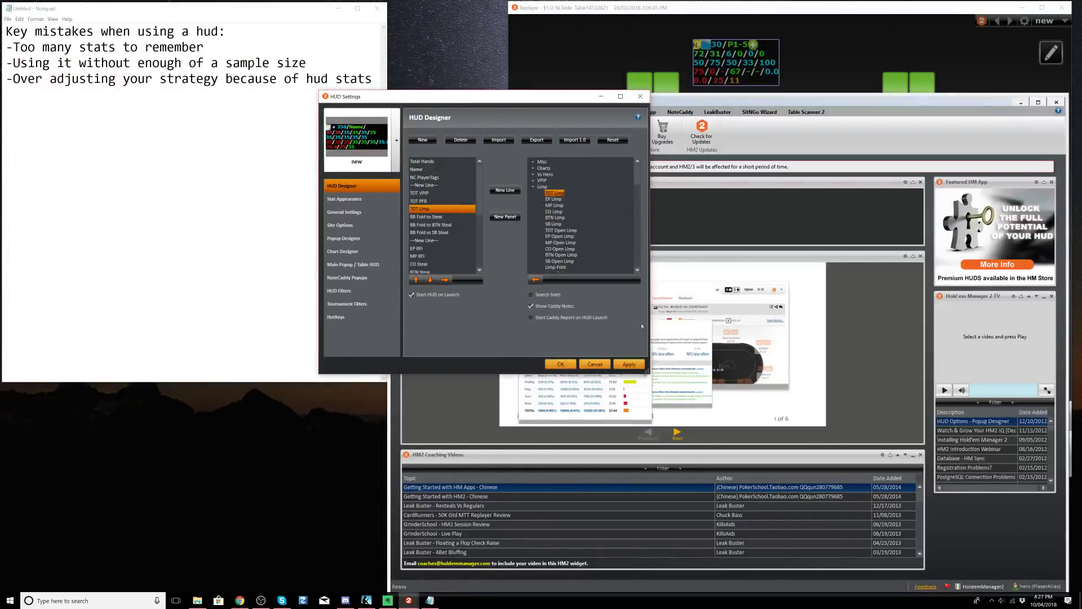
{"action": "left_click", "coordinate": [637, 366]}
{"action": "left_click", "coordinate": [829, 53]}
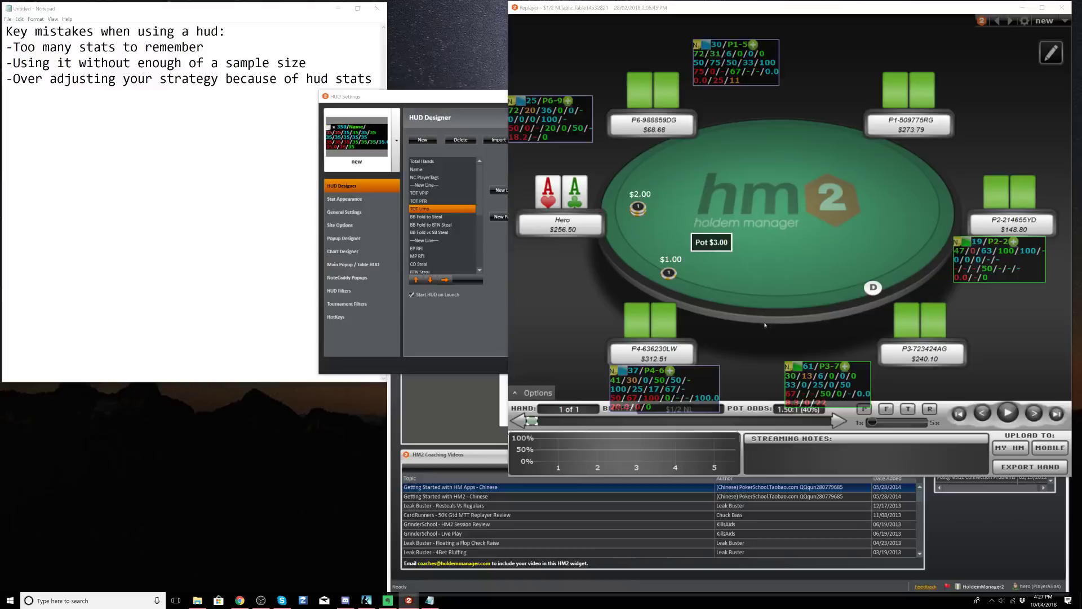
{"action": "scroll", "coordinate": [446, 181], "scroll_direction": "down", "scroll_amount": 1}
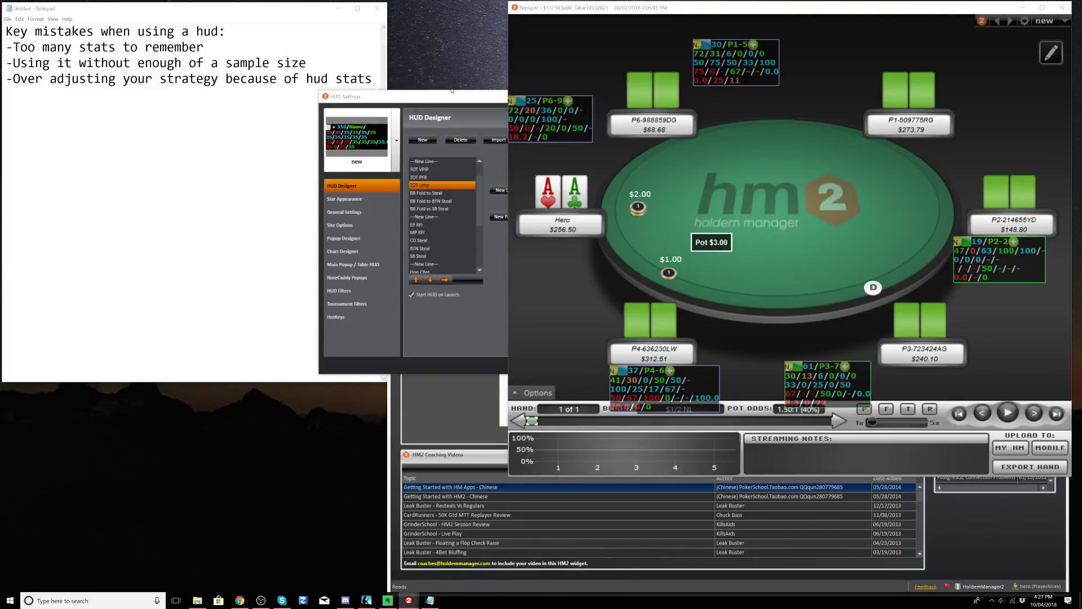
{"action": "scroll", "coordinate": [446, 201], "scroll_direction": "up", "scroll_amount": 1}
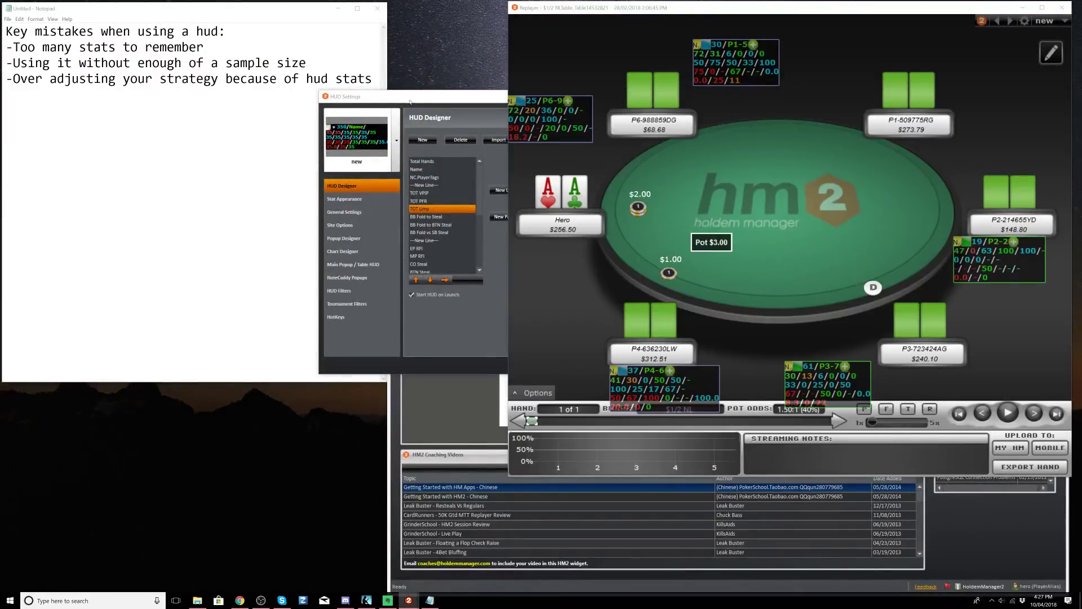
{"action": "left_click", "coordinate": [442, 207]}
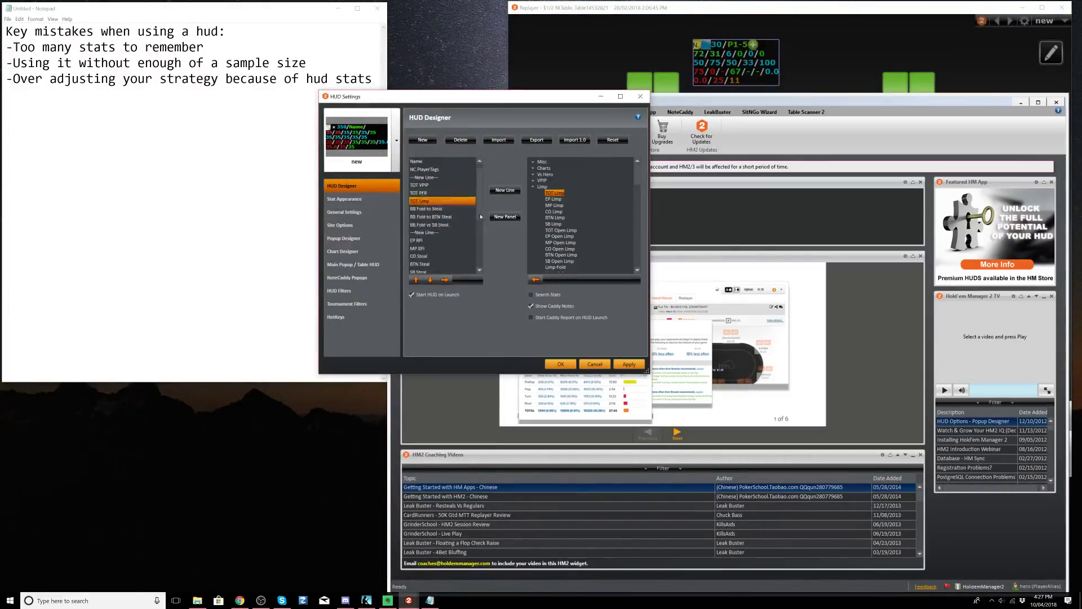
{"action": "scroll", "coordinate": [479, 243], "scroll_direction": "down", "scroll_amount": 4}
{"action": "scroll", "coordinate": [482, 244], "scroll_direction": "down", "scroll_amount": 2}
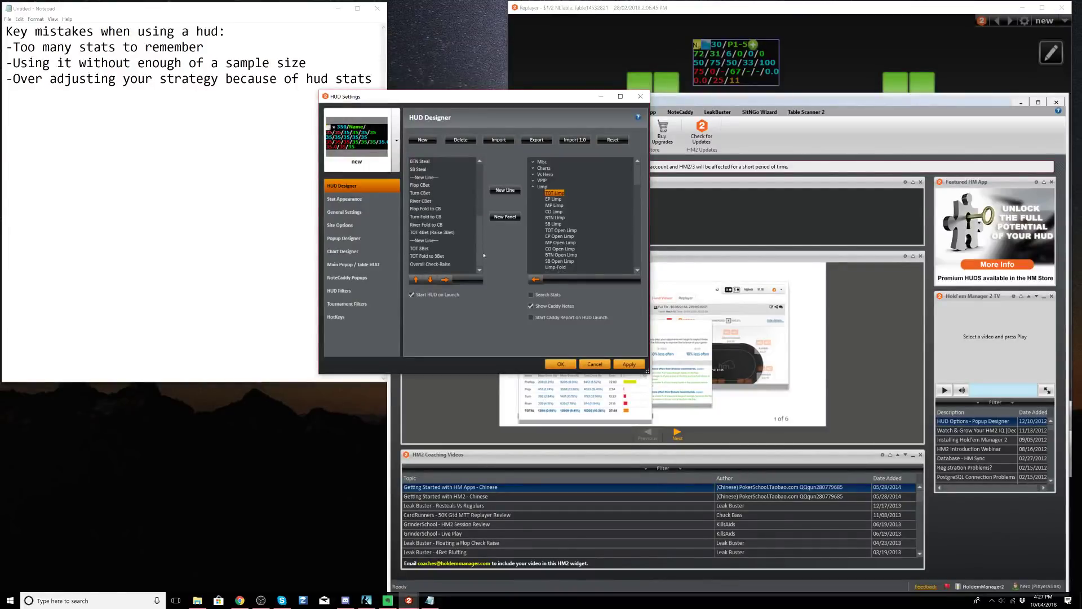
{"action": "left_click", "coordinate": [581, 52]}
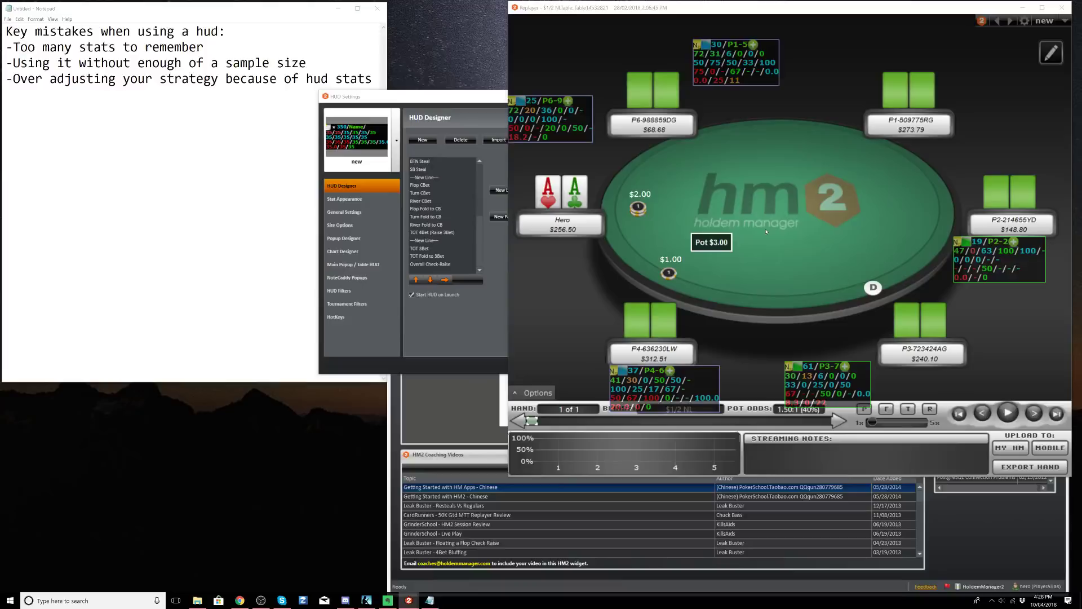
Bring HUD Settings forward, select Flop Fold to CB, and scroll the stat list back to Total Hands.
{"action": "left_click", "coordinate": [479, 259]}
{"action": "left_click", "coordinate": [855, 74]}
{"action": "left_click", "coordinate": [424, 210]}
{"action": "scroll", "coordinate": [435, 240], "scroll_direction": "up", "scroll_amount": 5}
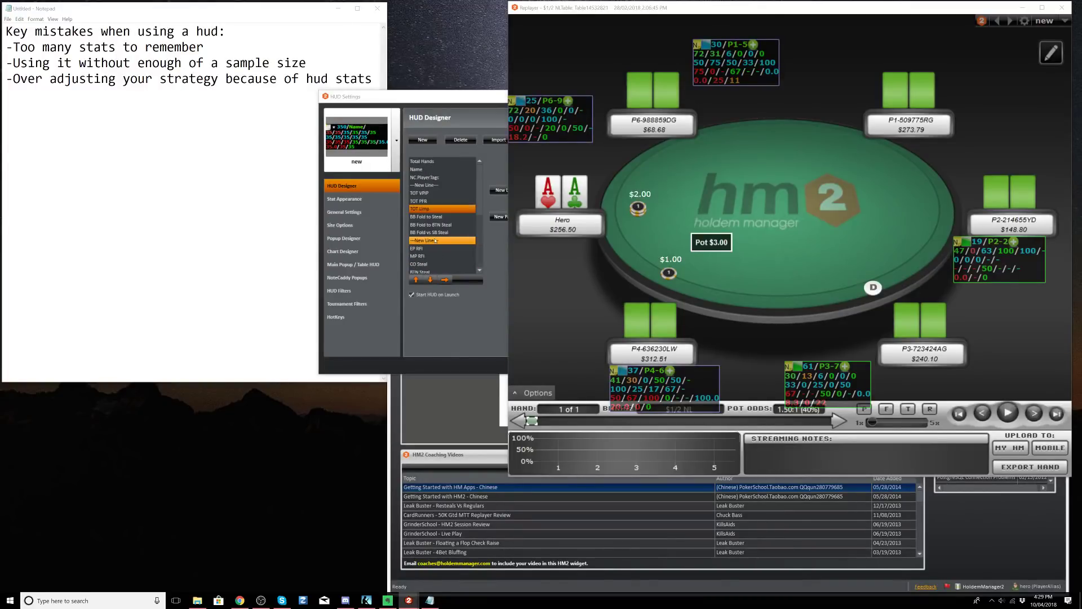
{"action": "scroll", "coordinate": [445, 232], "scroll_direction": "down", "scroll_amount": 5}
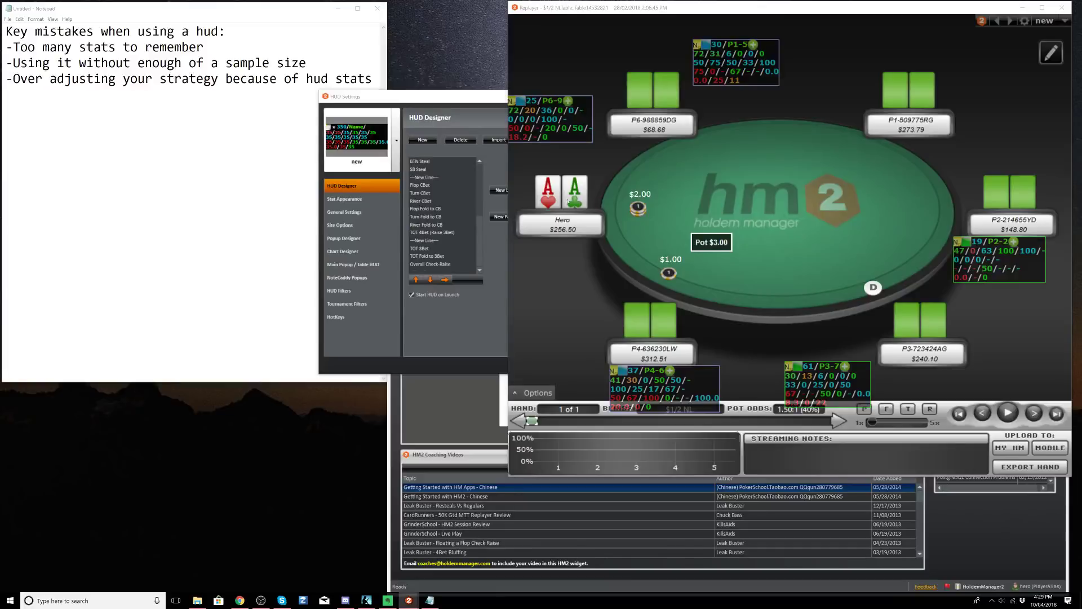
{"action": "scroll", "coordinate": [451, 248], "scroll_direction": "up", "scroll_amount": 5}
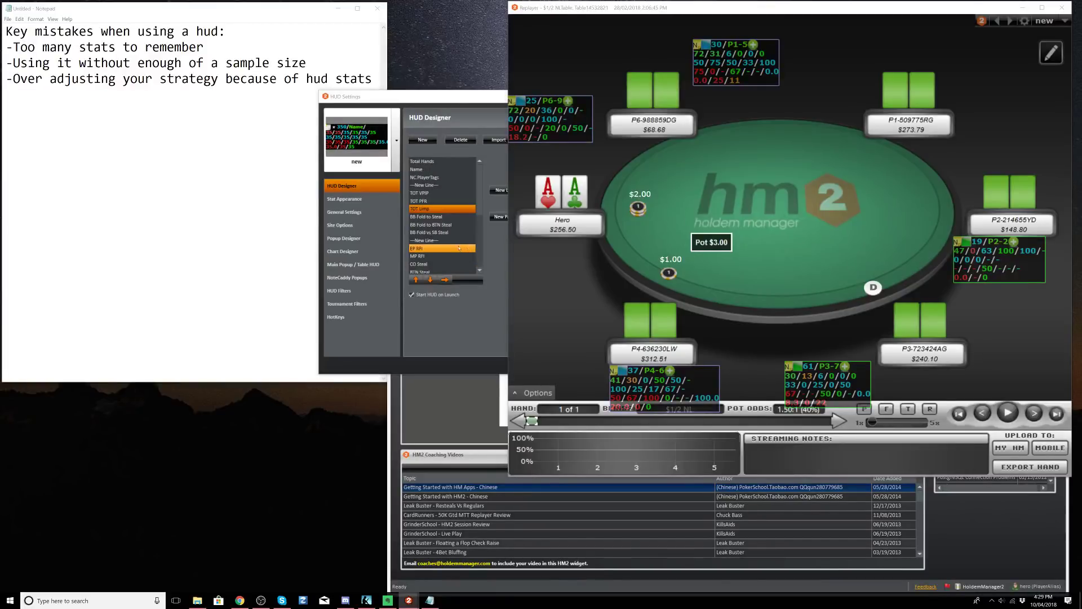
Create a new HUD profile named 'basic hud'.
{"action": "left_click", "coordinate": [488, 166]}
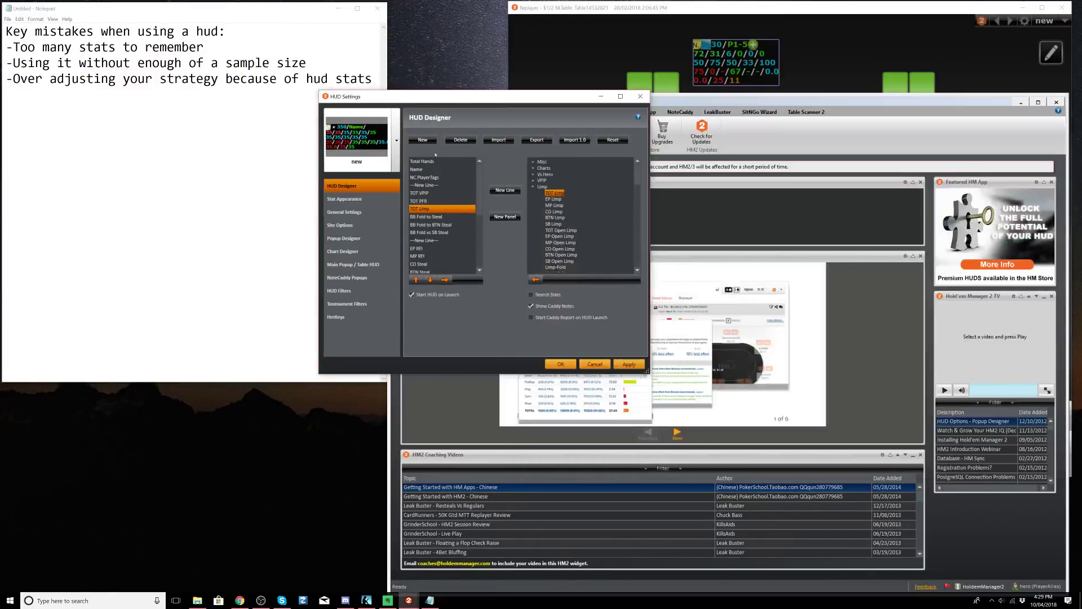
{"action": "left_click", "coordinate": [422, 139]}
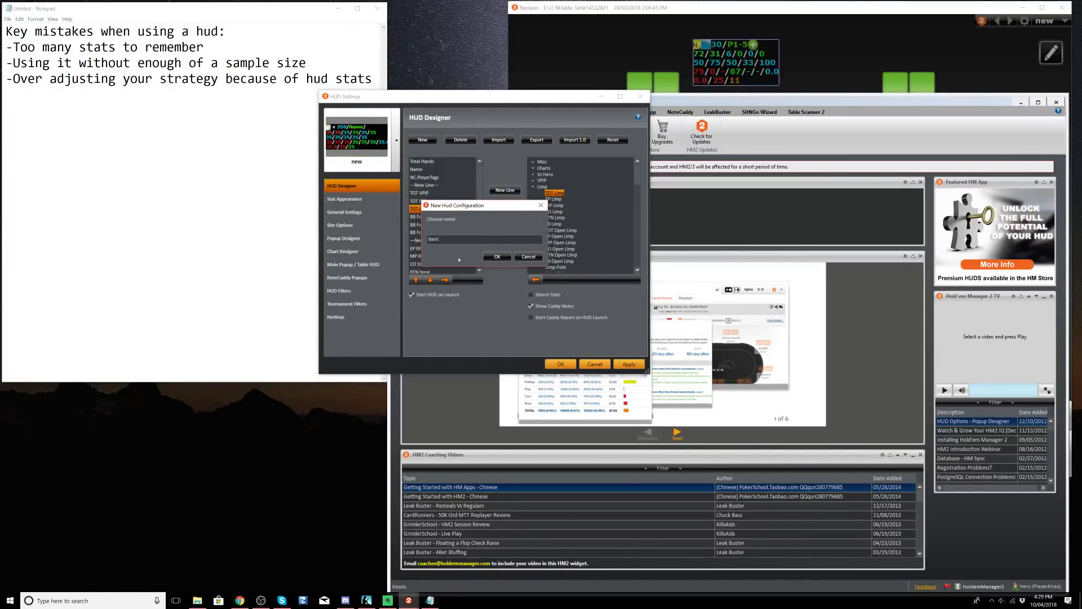
{"action": "type", "text": "basic hud"}
{"action": "left_click", "coordinate": [497, 257]}
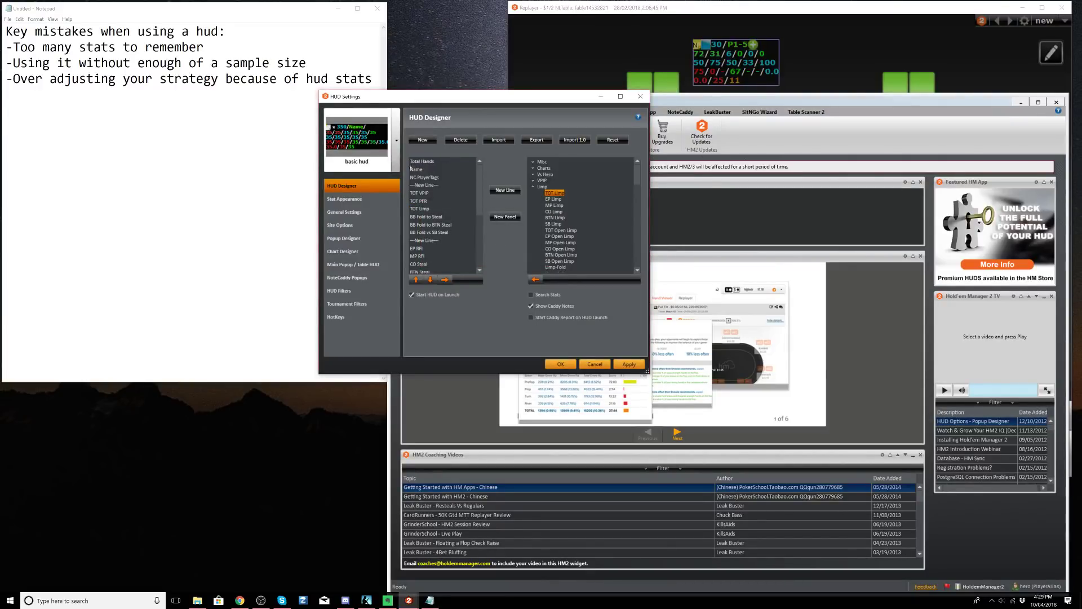
Delete the nine trailing stats so the list ends after TOT VPIP.
{"action": "scroll", "coordinate": [431, 257], "scroll_direction": "down", "scroll_amount": 5}
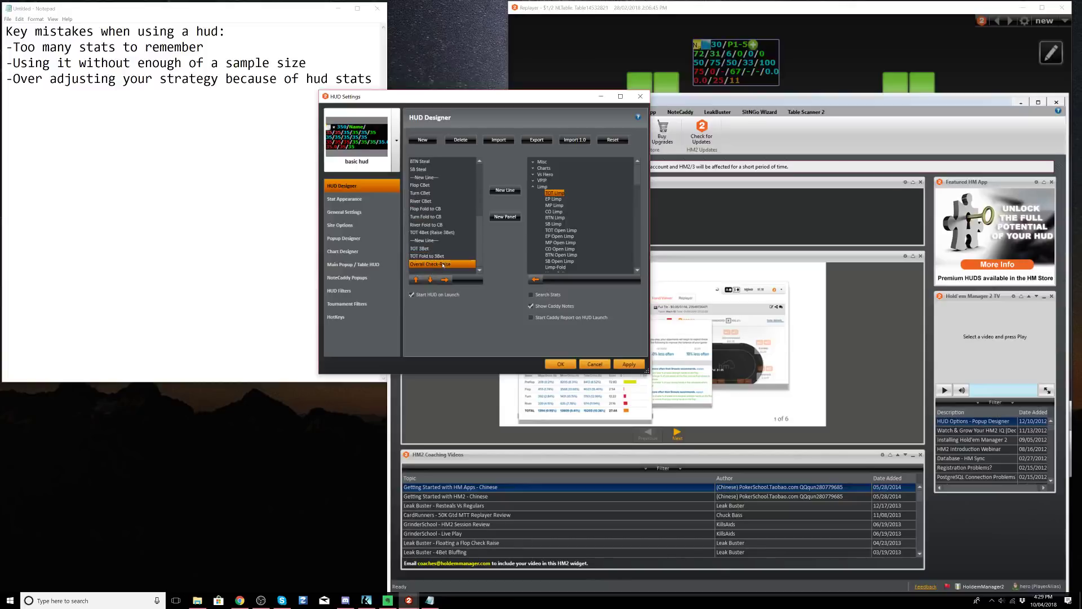
{"action": "left_click", "coordinate": [447, 280]}
{"action": "left_click", "coordinate": [446, 280]}
{"action": "left_click", "coordinate": [447, 280]}
{"action": "left_click", "coordinate": [446, 280]}
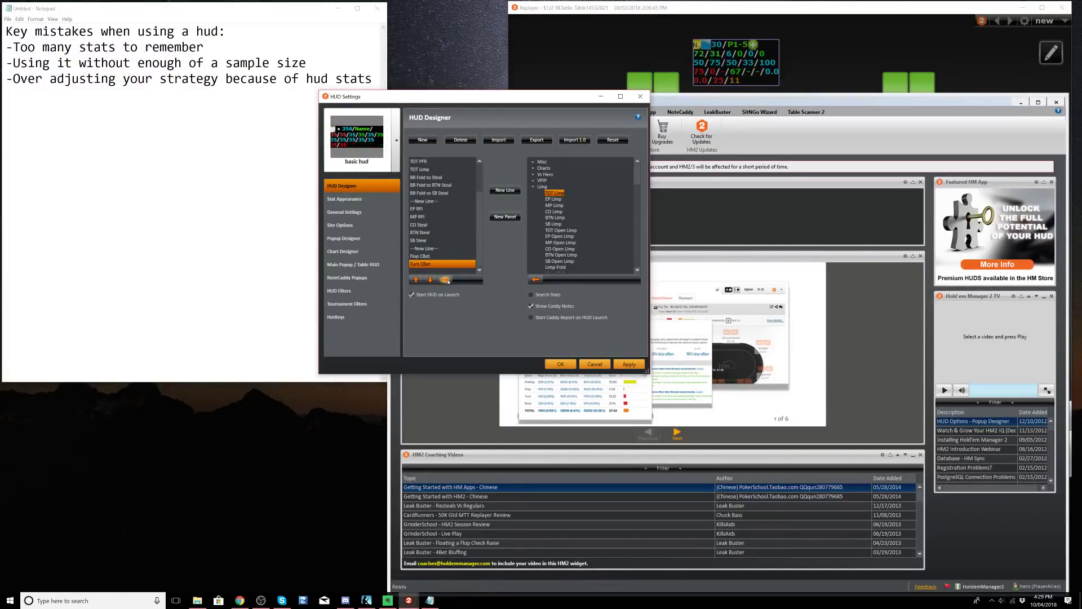
{"action": "left_click", "coordinate": [446, 280]}
{"action": "left_click", "coordinate": [446, 281]}
{"action": "left_click", "coordinate": [446, 281]}
{"action": "left_click", "coordinate": [447, 281]}
{"action": "left_click", "coordinate": [446, 280]}
{"action": "left_click", "coordinate": [447, 280]}
{"action": "left_click", "coordinate": [447, 280]}
{"action": "left_click", "coordinate": [446, 280]}
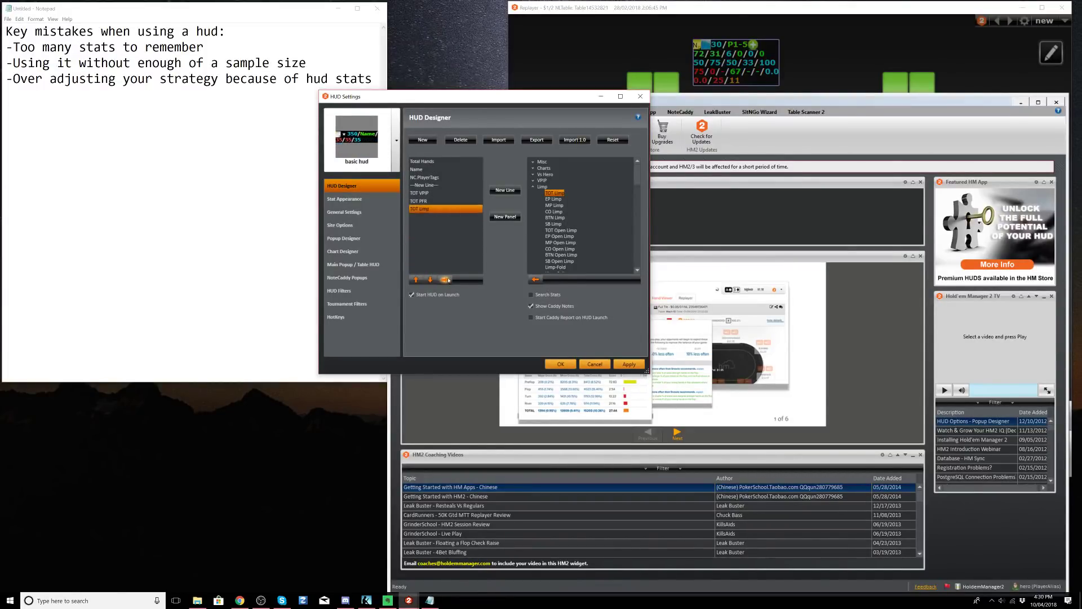
{"action": "left_click", "coordinate": [446, 281]}
{"action": "left_click", "coordinate": [447, 280]}
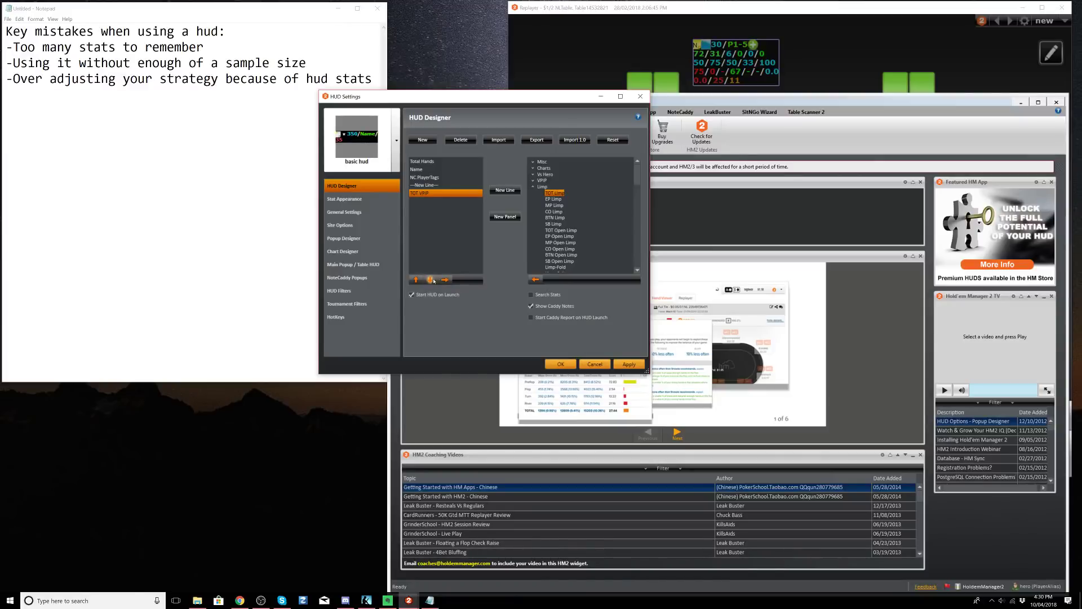
Add TOT PFR and TOT Limp from their stat groups after TOT VPIP.
{"action": "left_click", "coordinate": [532, 186]}
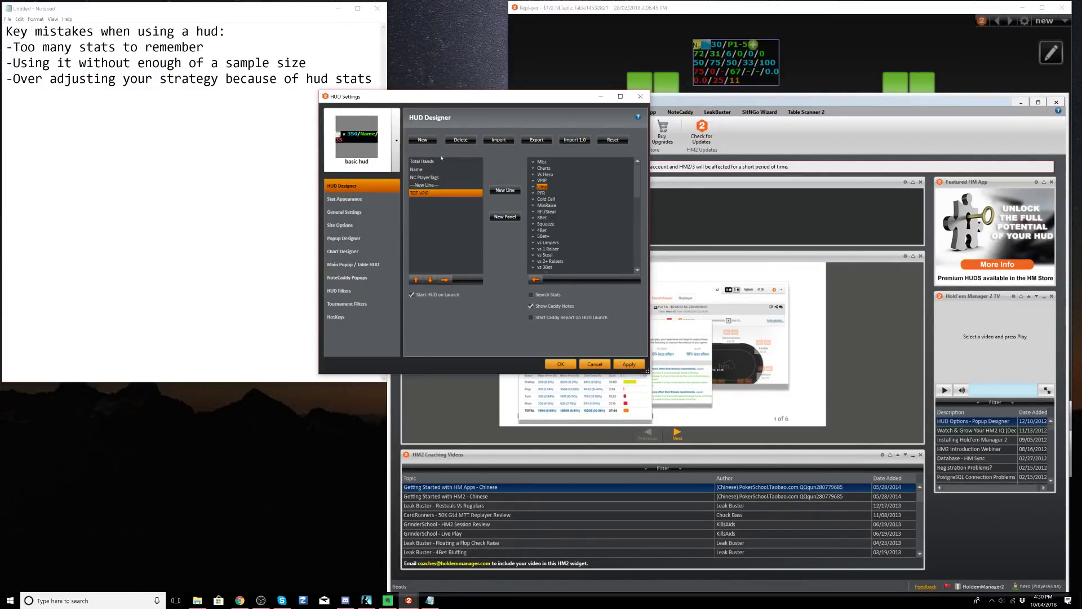
{"action": "left_click", "coordinate": [533, 193]}
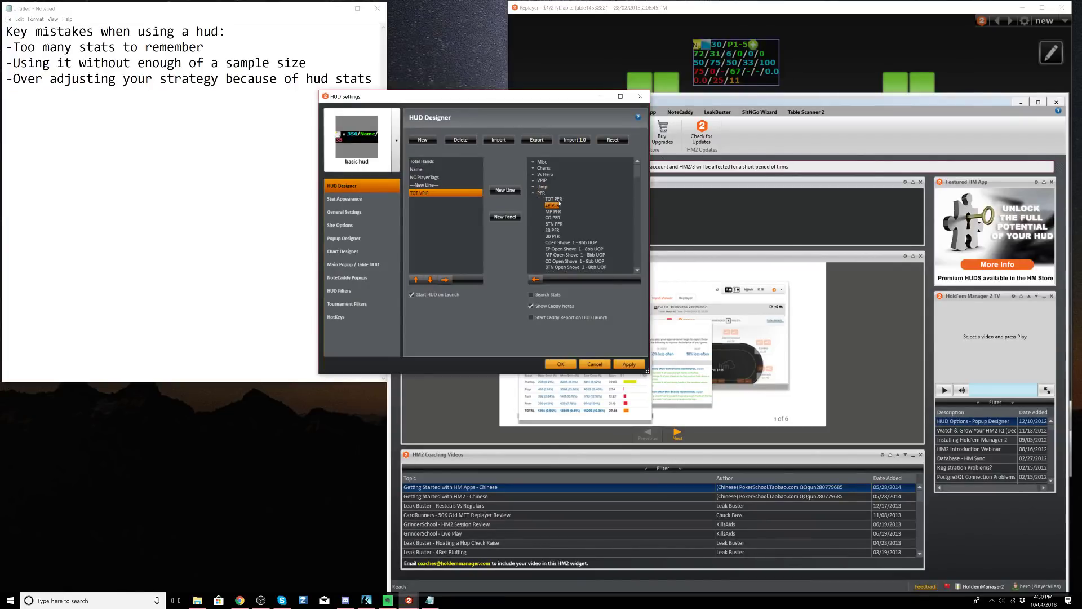
{"action": "double_click", "coordinate": [555, 199]}
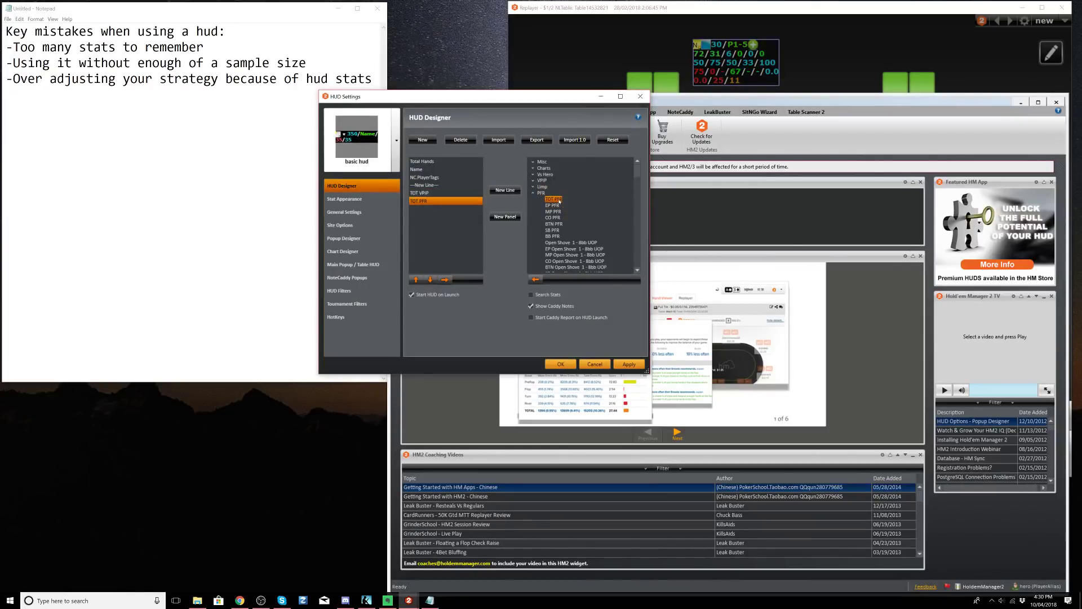
{"action": "left_click", "coordinate": [532, 193]}
{"action": "left_click", "coordinate": [533, 187]}
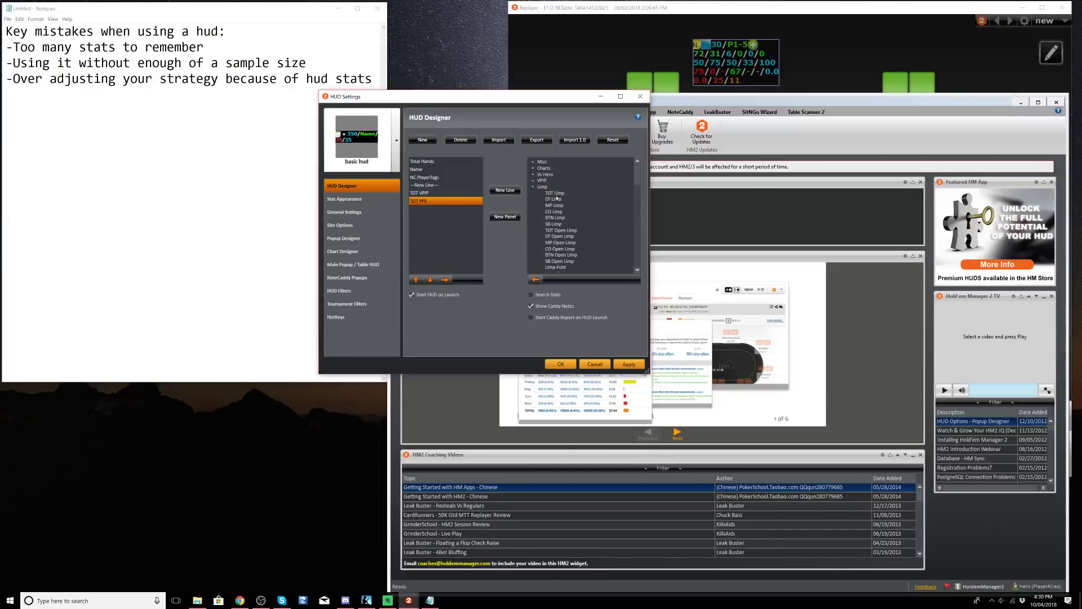
{"action": "double_click", "coordinate": [555, 193]}
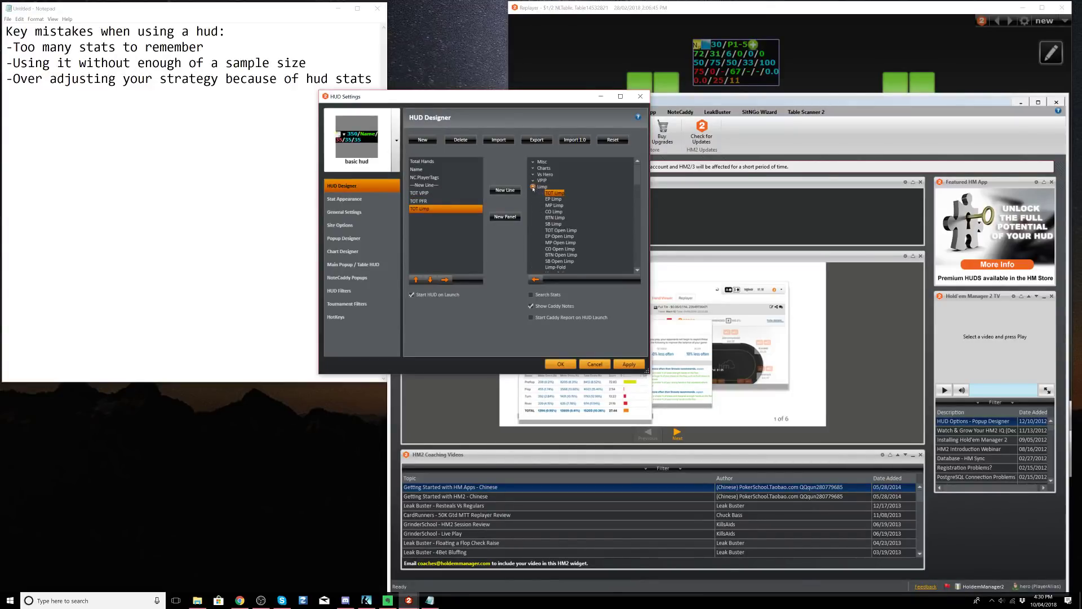
{"action": "left_click", "coordinate": [540, 187]}
{"action": "left_click", "coordinate": [533, 186]}
Add TOT 3Bet and TOT Fold to 3Bet from the 3Bet and vs 3Bet groups.
{"action": "left_click", "coordinate": [533, 197]}
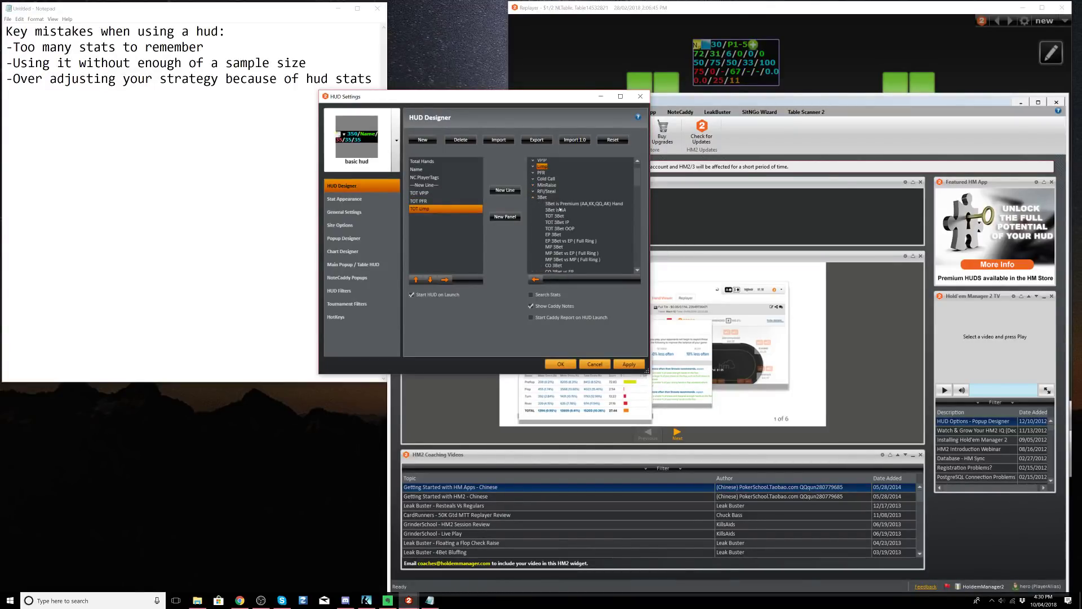
{"action": "scroll", "coordinate": [551, 203], "scroll_direction": "down", "scroll_amount": 1}
{"action": "scroll", "coordinate": [560, 215], "scroll_direction": "up", "scroll_amount": 2}
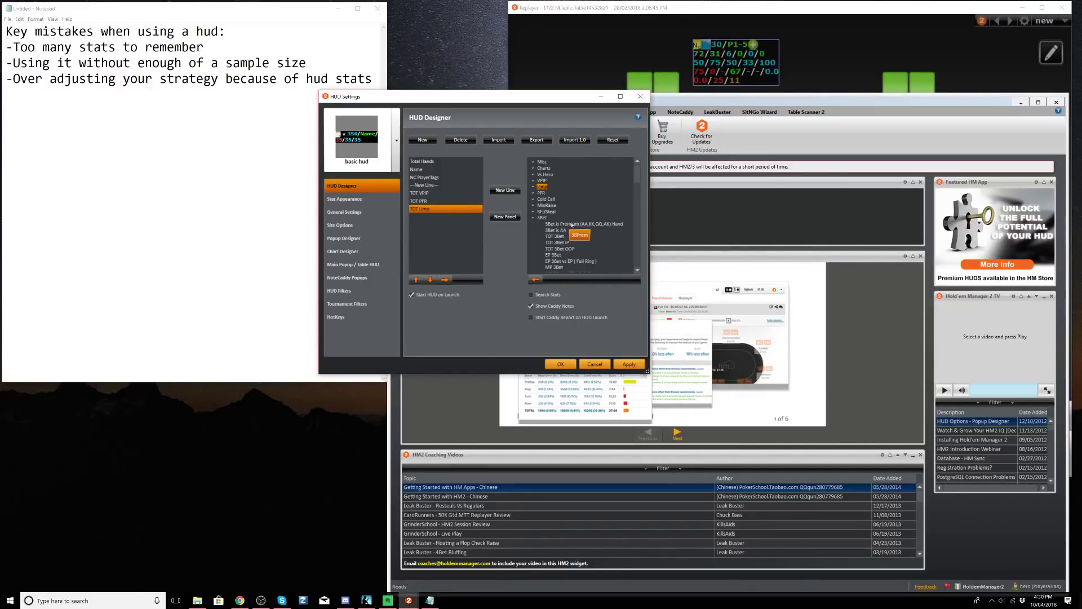
{"action": "double_click", "coordinate": [555, 236]}
{"action": "left_click", "coordinate": [534, 217]}
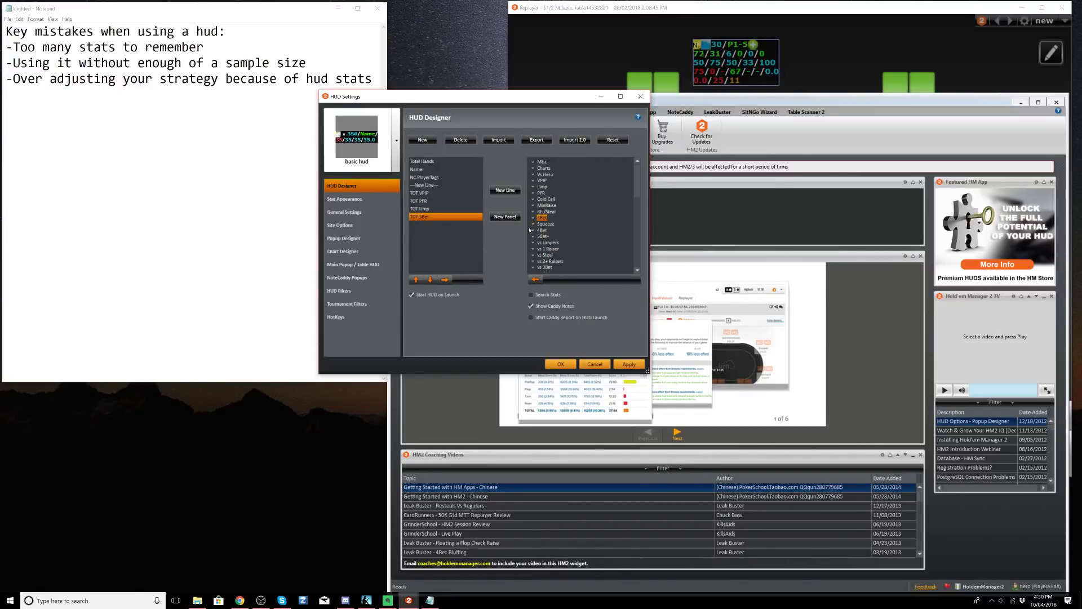
{"action": "scroll", "coordinate": [539, 237], "scroll_direction": "down", "scroll_amount": 2}
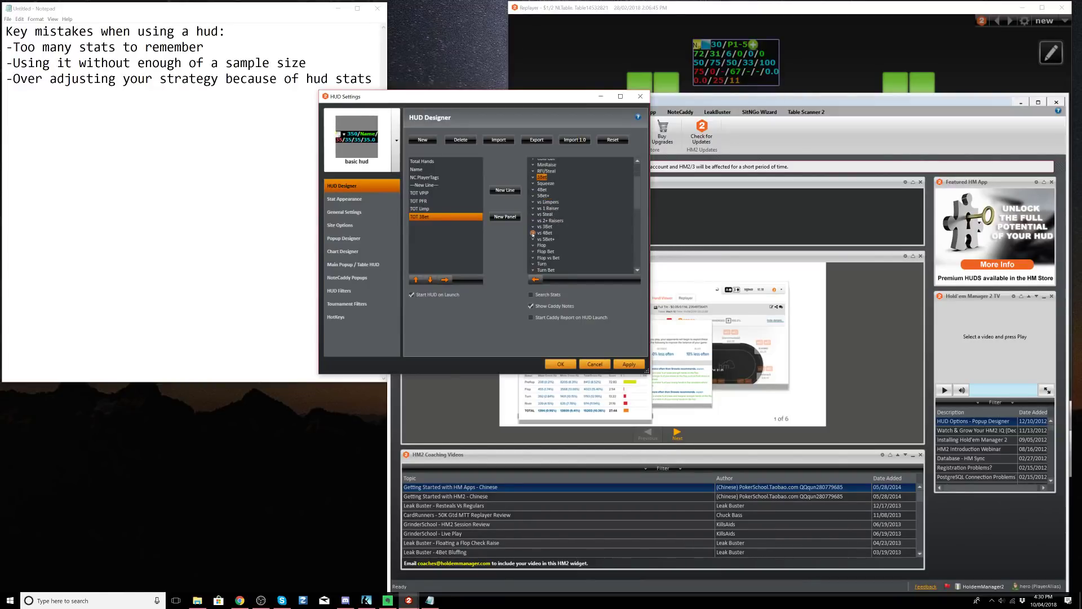
{"action": "left_click", "coordinate": [533, 227]}
{"action": "double_click", "coordinate": [558, 233]}
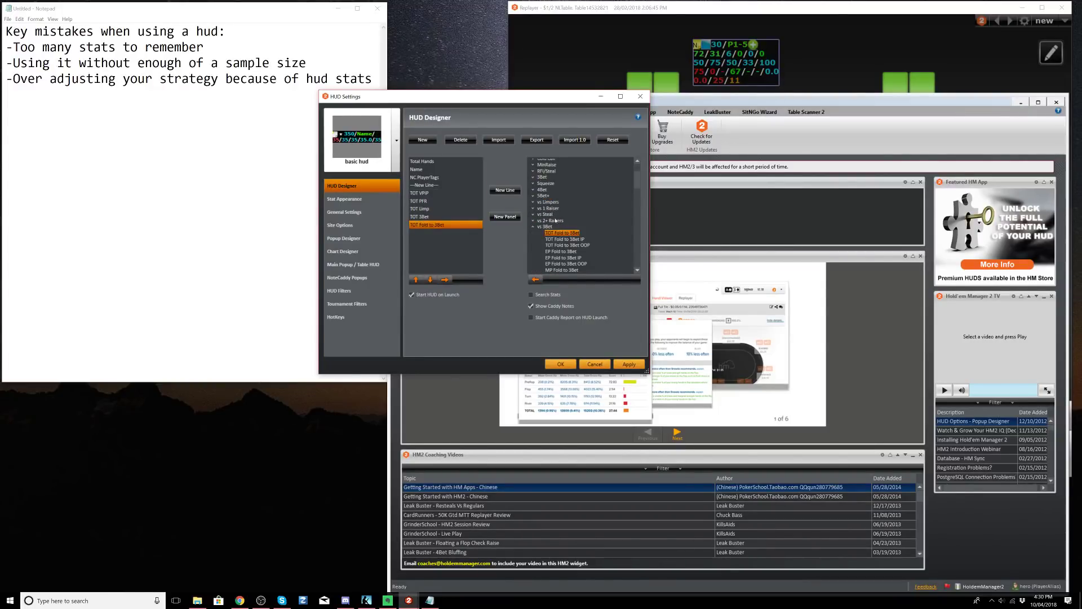
Apply the basic hud to all similar tables and select it in the replayer's HUD dropdown.
{"action": "left_click", "coordinate": [628, 364]}
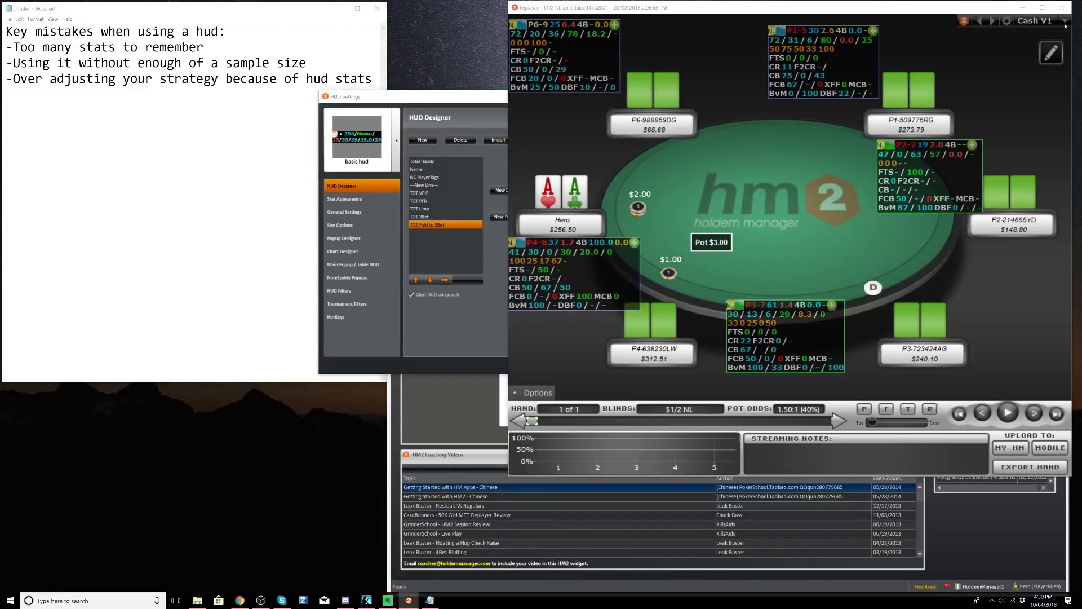
{"action": "left_click", "coordinate": [830, 268]}
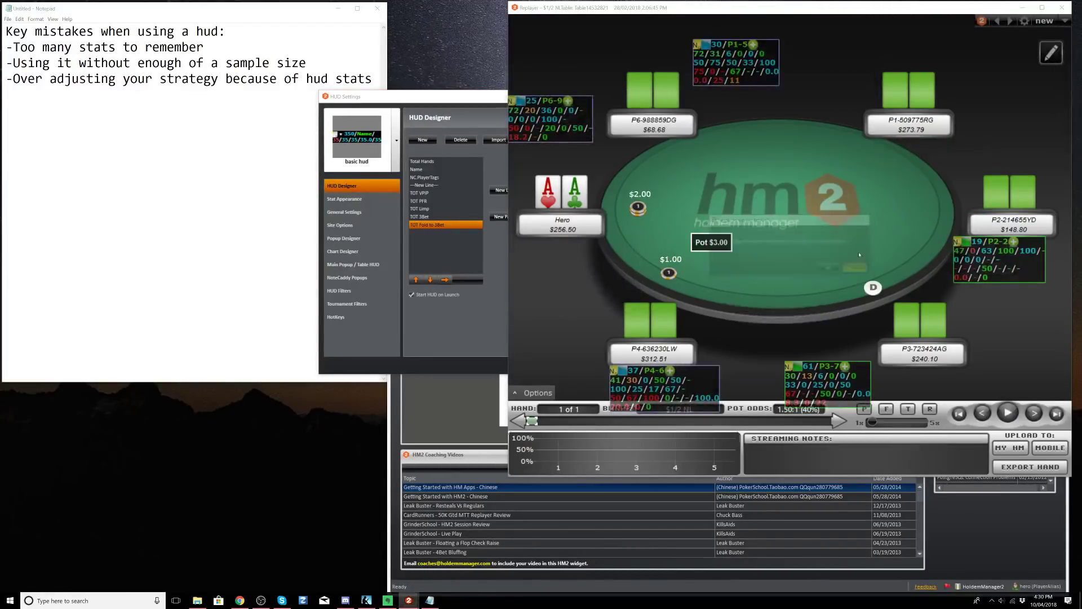
{"action": "left_click", "coordinate": [1065, 21]}
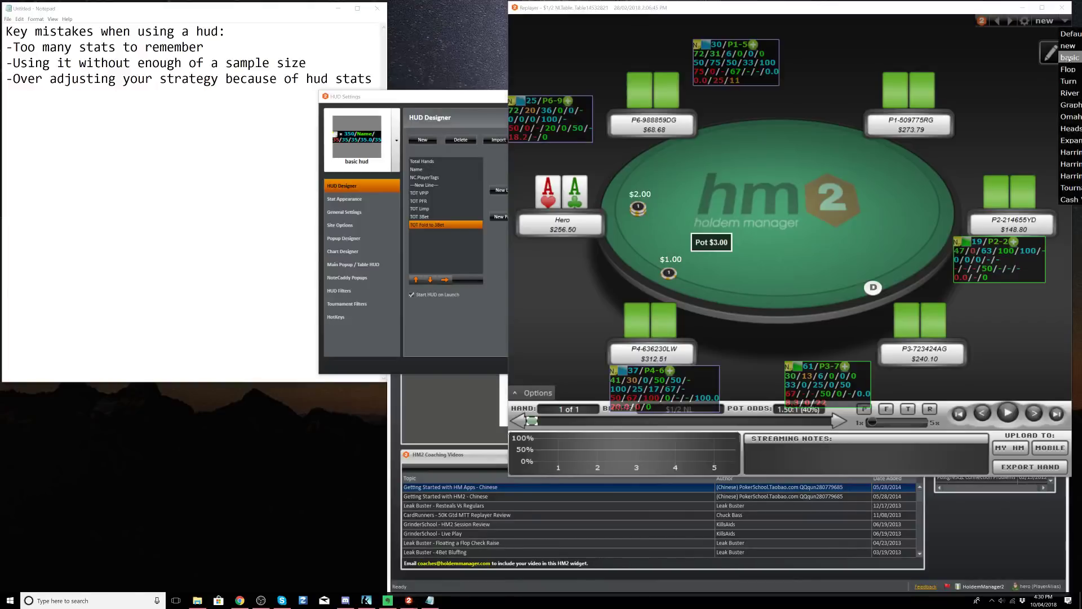
{"action": "left_click", "coordinate": [1063, 58]}
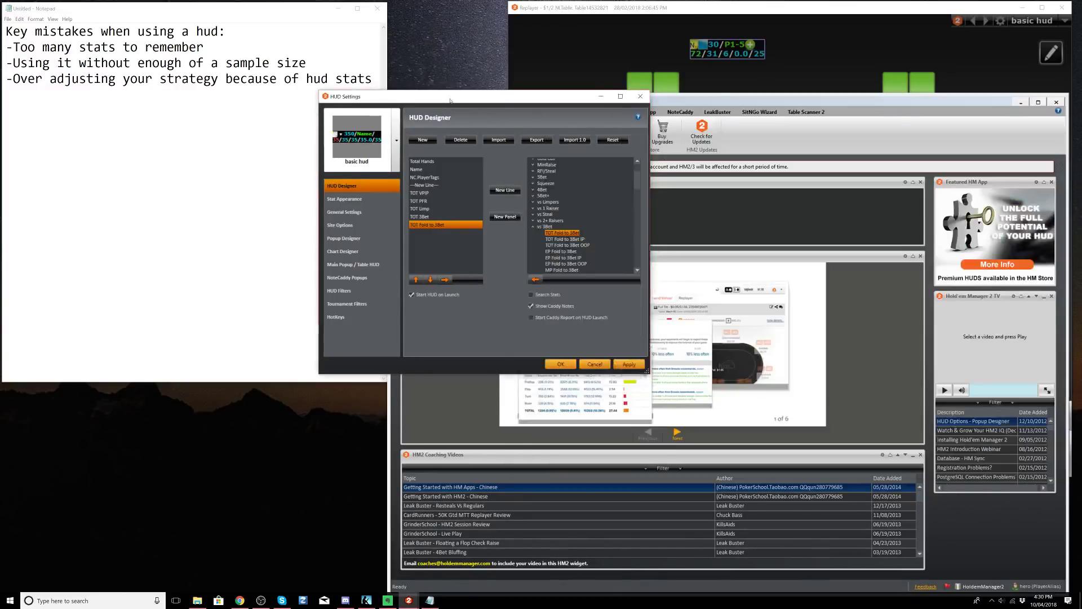
Add a new HUD line after TOT Fold to 3Bet.
{"action": "left_click_drag", "start_coordinate": [450, 102], "coordinate": [369, 138]}
{"action": "left_click", "coordinate": [353, 206]}
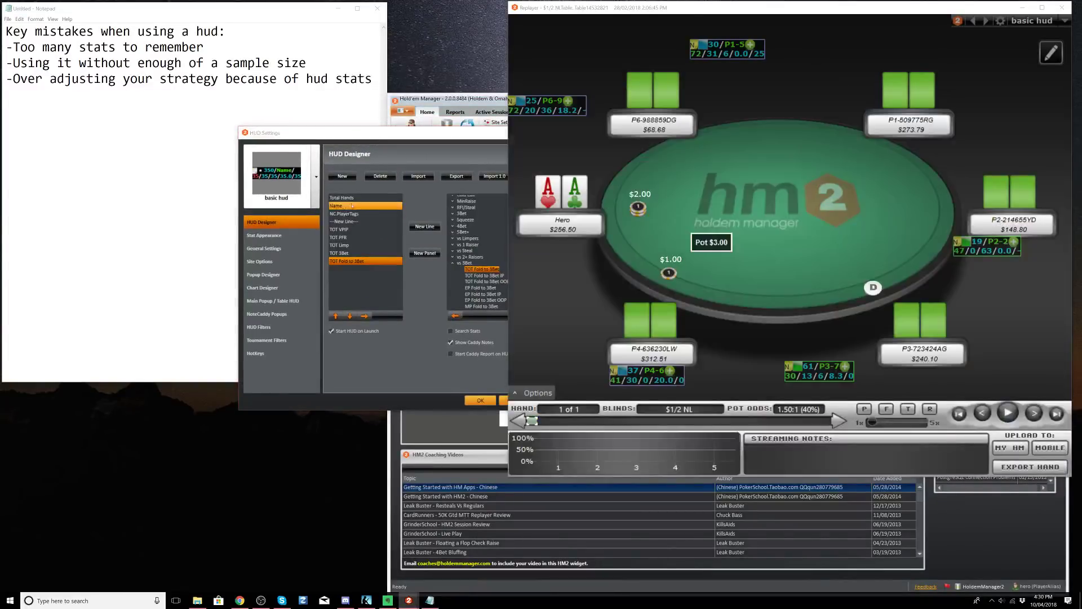
{"action": "left_click", "coordinate": [496, 205]}
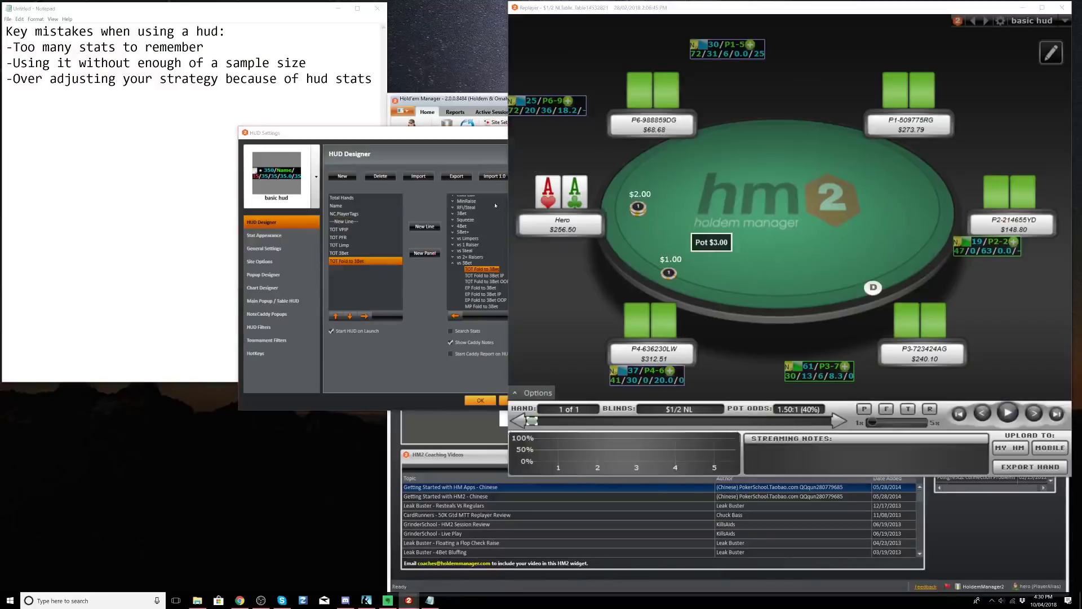
{"action": "left_click", "coordinate": [425, 226]}
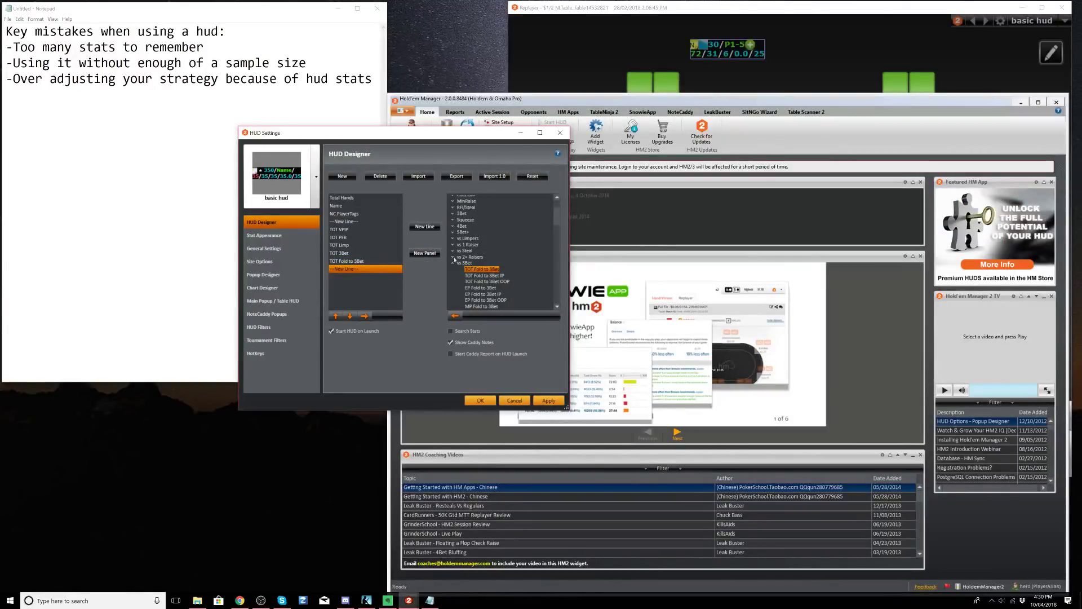
Add Flop Fold to CB from the vs Continuation Bet group and apply it.
{"action": "left_click", "coordinate": [453, 262]}
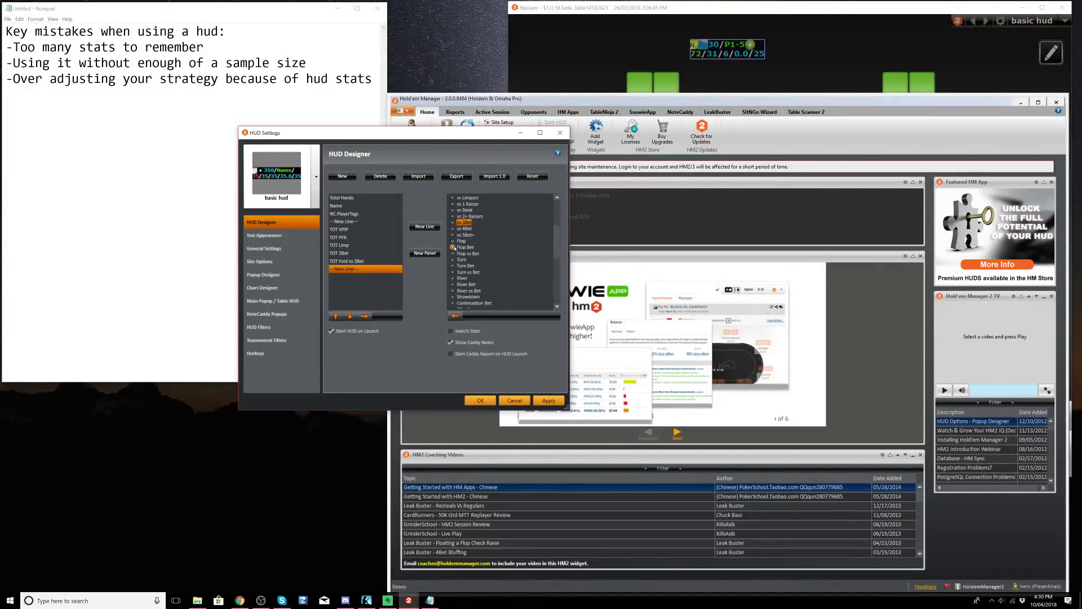
{"action": "scroll", "coordinate": [454, 248], "scroll_direction": "down", "scroll_amount": 2}
{"action": "double_click", "coordinate": [478, 261]}
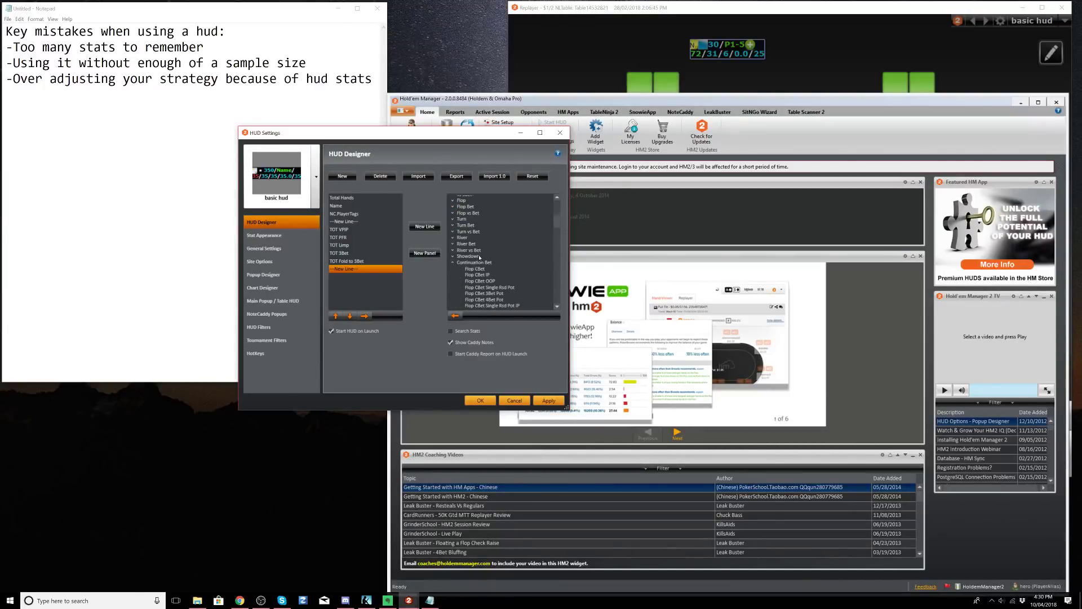
{"action": "double_click", "coordinate": [477, 262]}
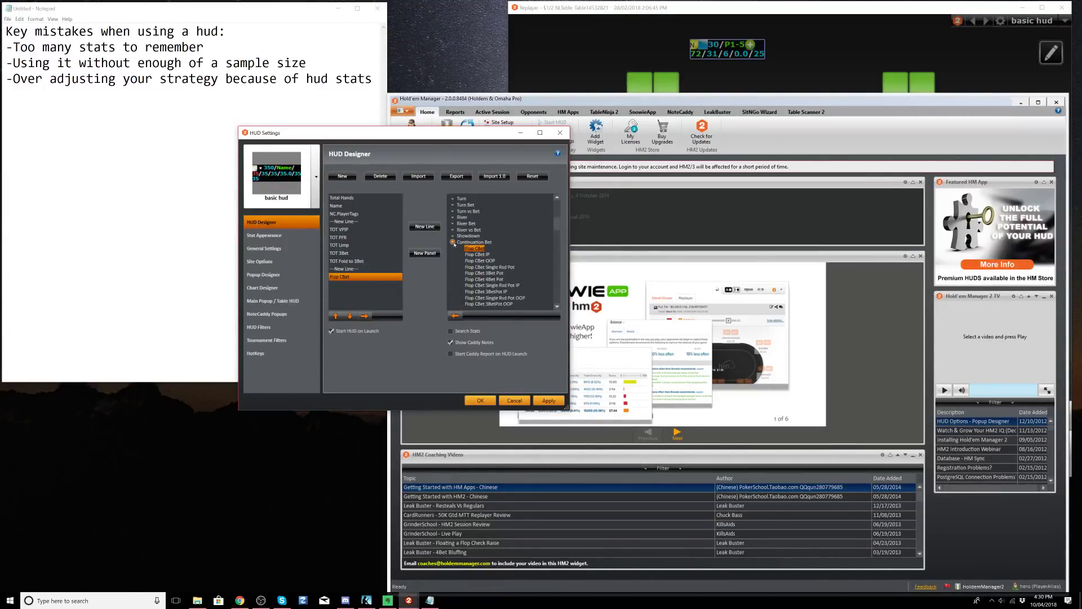
{"action": "scroll", "coordinate": [482, 248], "scroll_direction": "down", "scroll_amount": 2}
{"action": "left_click", "coordinate": [452, 247]}
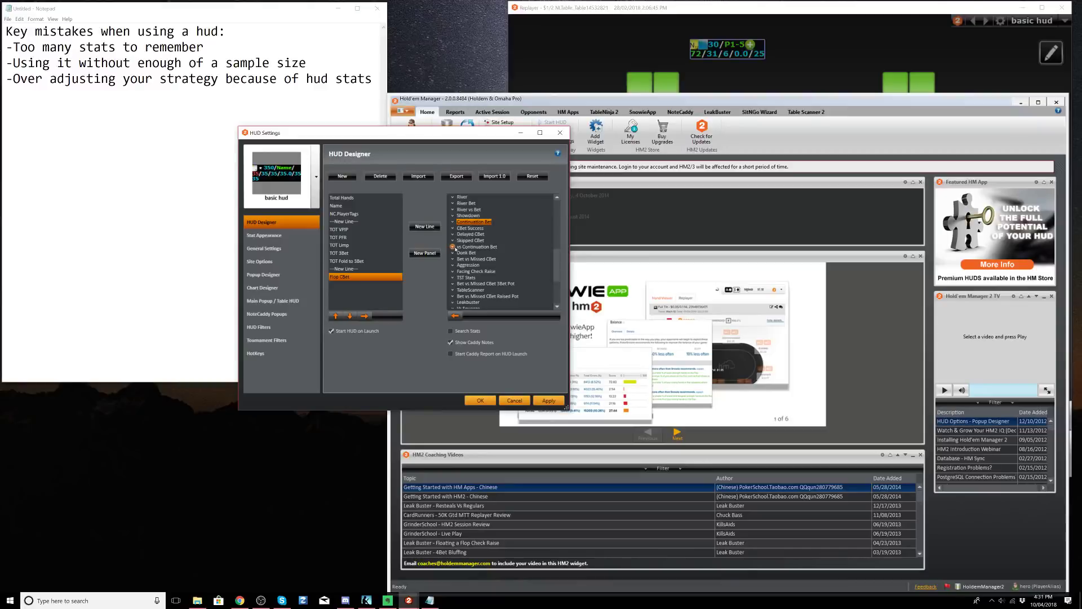
{"action": "double_click", "coordinate": [481, 253]}
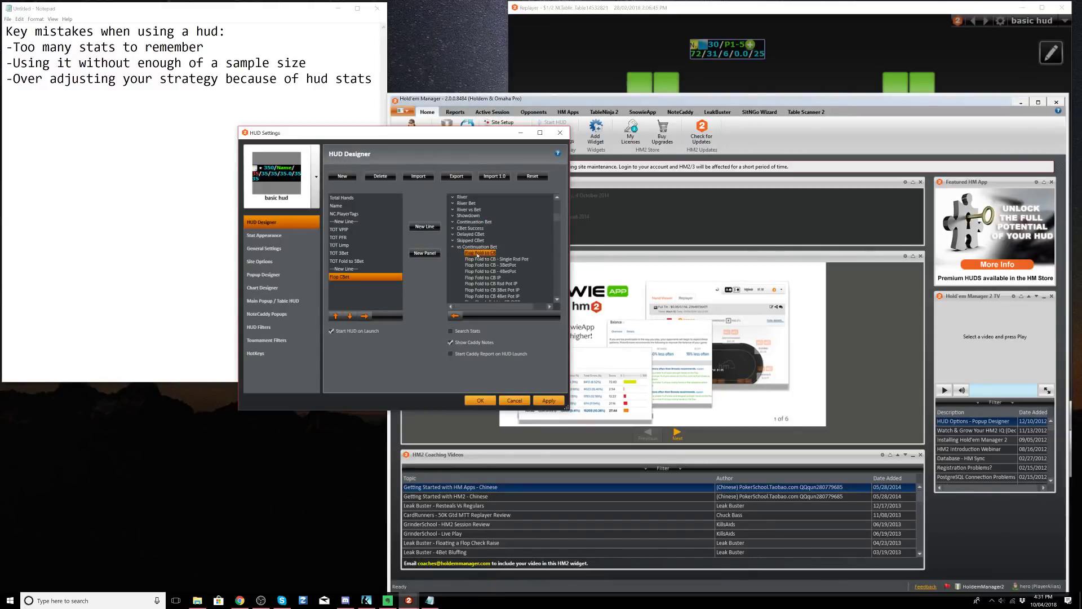
{"action": "left_click", "coordinate": [549, 400]}
Compare the replayer table's three-line HUD against the stat list in HUD Settings.
{"action": "left_click", "coordinate": [840, 57]}
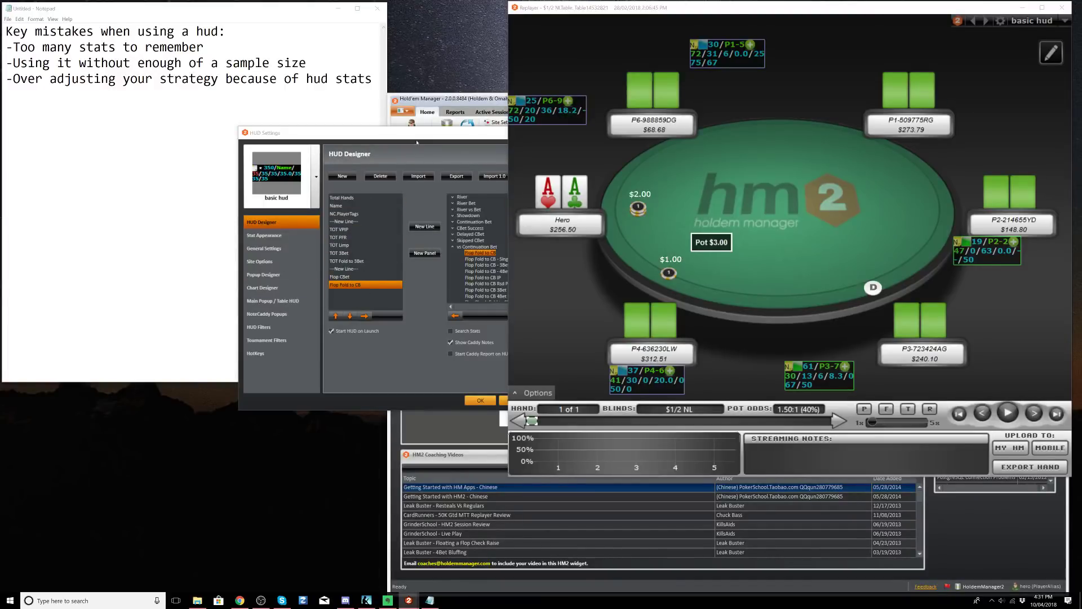
{"action": "scroll", "coordinate": [478, 256], "scroll_direction": "down", "scroll_amount": 2}
{"action": "scroll", "coordinate": [478, 256], "scroll_direction": "down", "scroll_amount": 1}
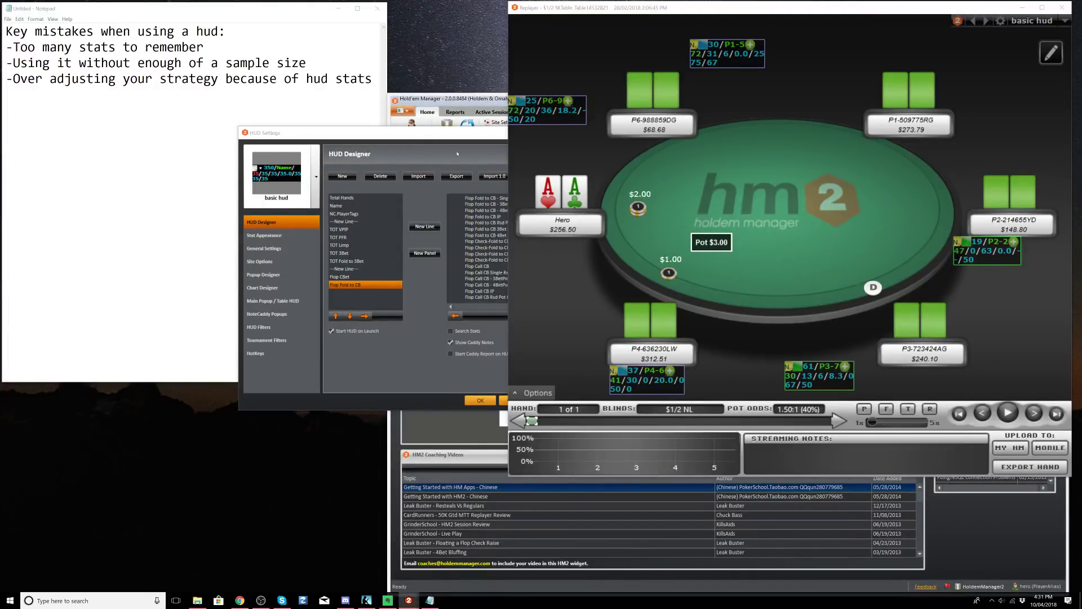
{"action": "left_click", "coordinate": [488, 138]}
{"action": "scroll", "coordinate": [511, 263], "scroll_direction": "up", "scroll_amount": 2}
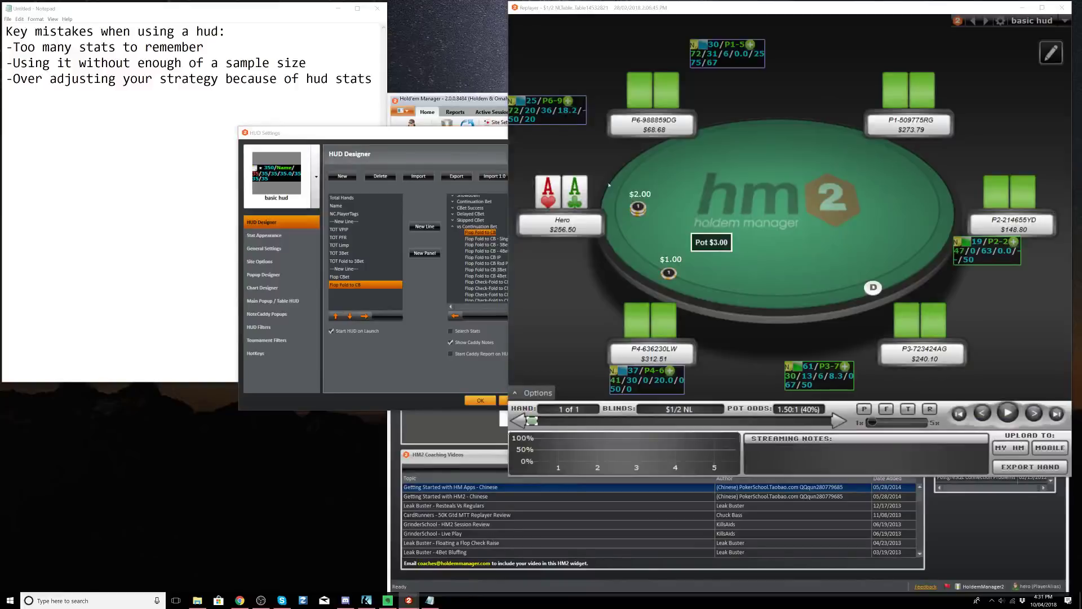
{"action": "left_click", "coordinate": [466, 140]}
{"action": "scroll", "coordinate": [506, 244], "scroll_direction": "down", "scroll_amount": 5}
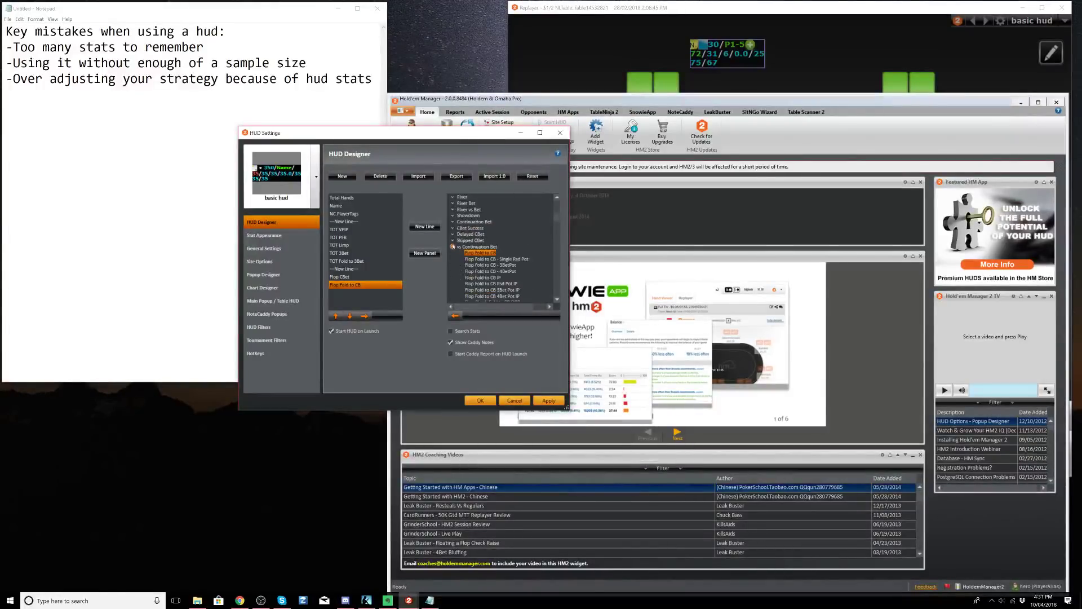
{"action": "scroll", "coordinate": [506, 254], "scroll_direction": "up", "scroll_amount": 4}
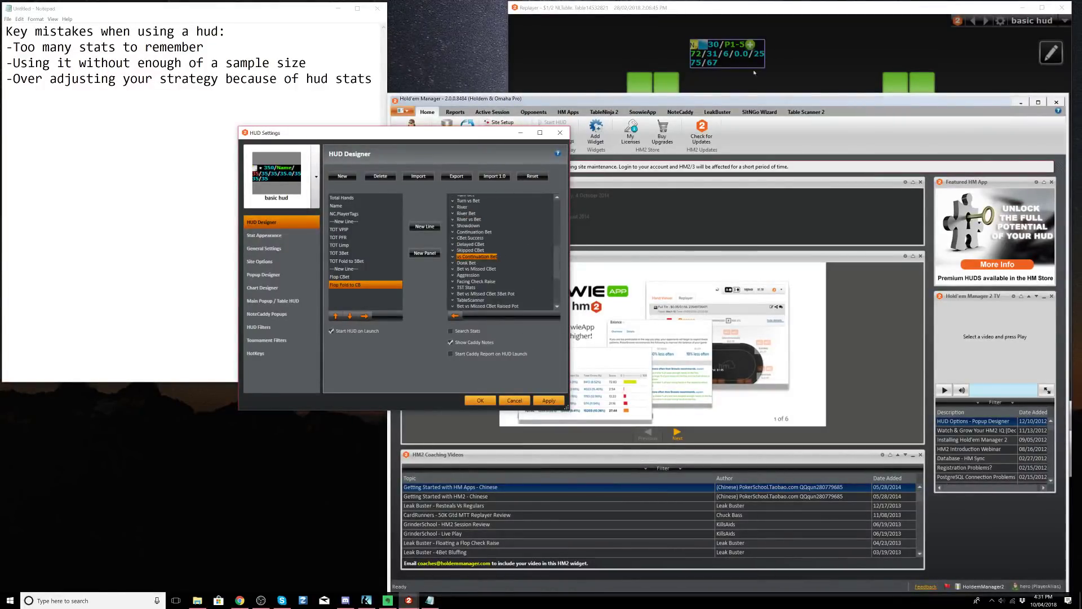
{"action": "left_click", "coordinate": [788, 71]}
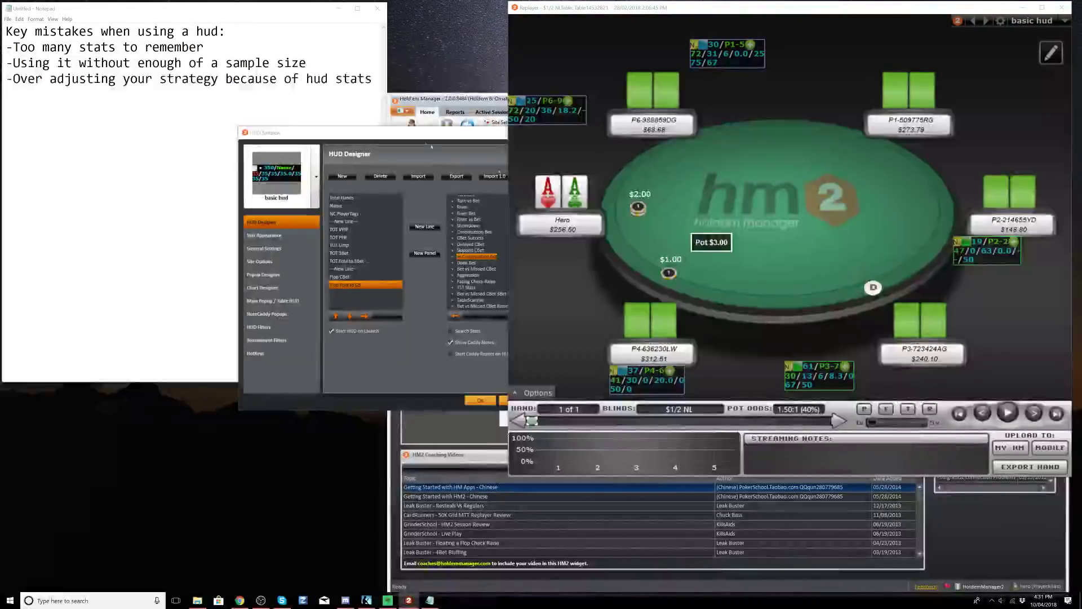
{"action": "left_click_drag", "start_coordinate": [445, 136], "coordinate": [399, 168]}
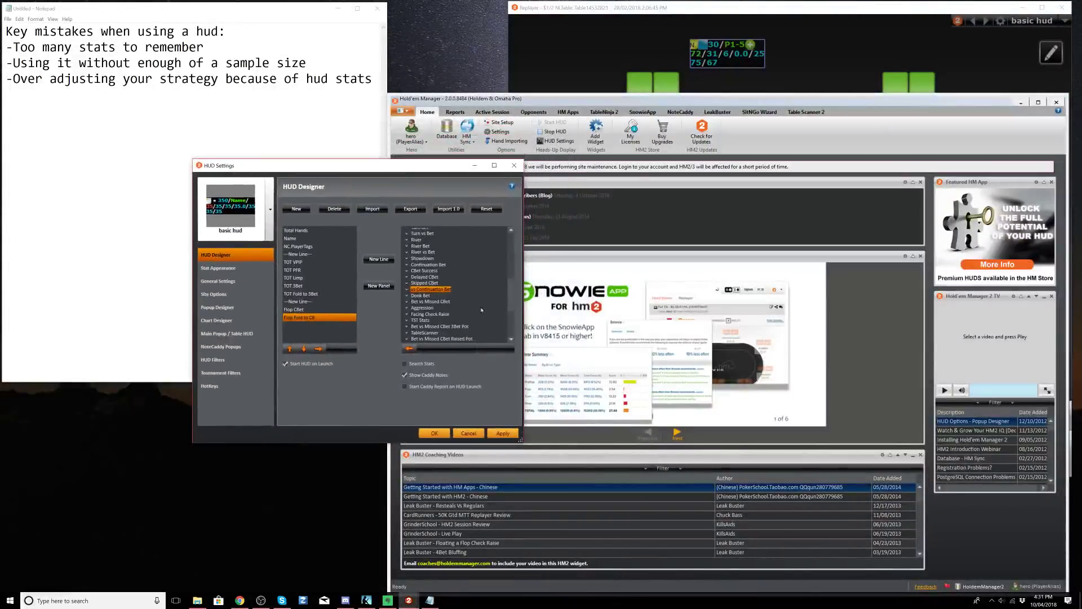
{"action": "scroll", "coordinate": [477, 314], "scroll_direction": "down", "scroll_amount": 5}
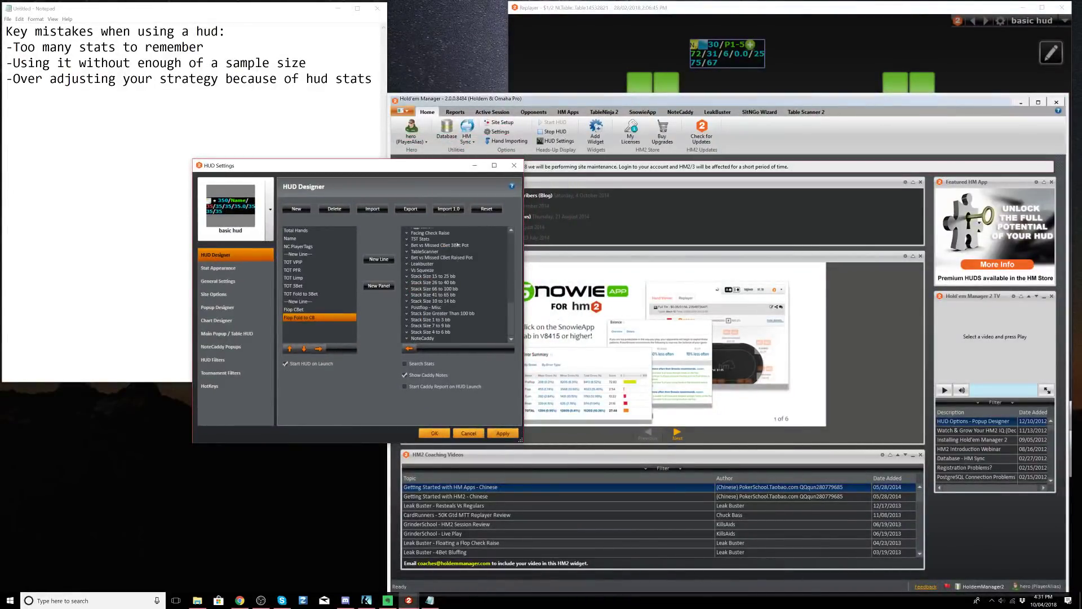
{"action": "scroll", "coordinate": [457, 245], "scroll_direction": "up", "scroll_amount": 6}
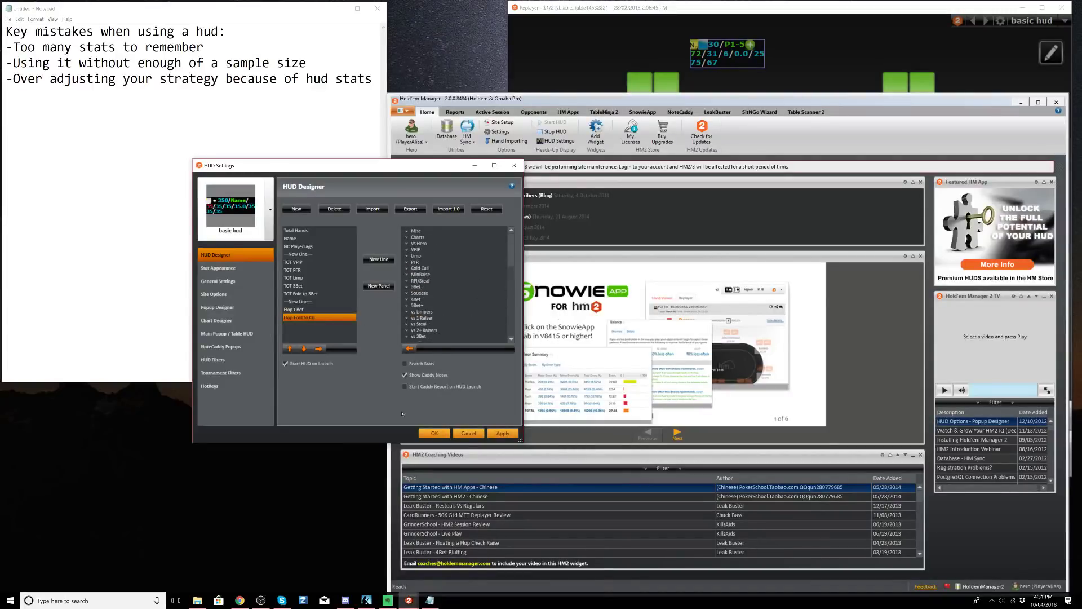
{"action": "left_click", "coordinate": [751, 75]}
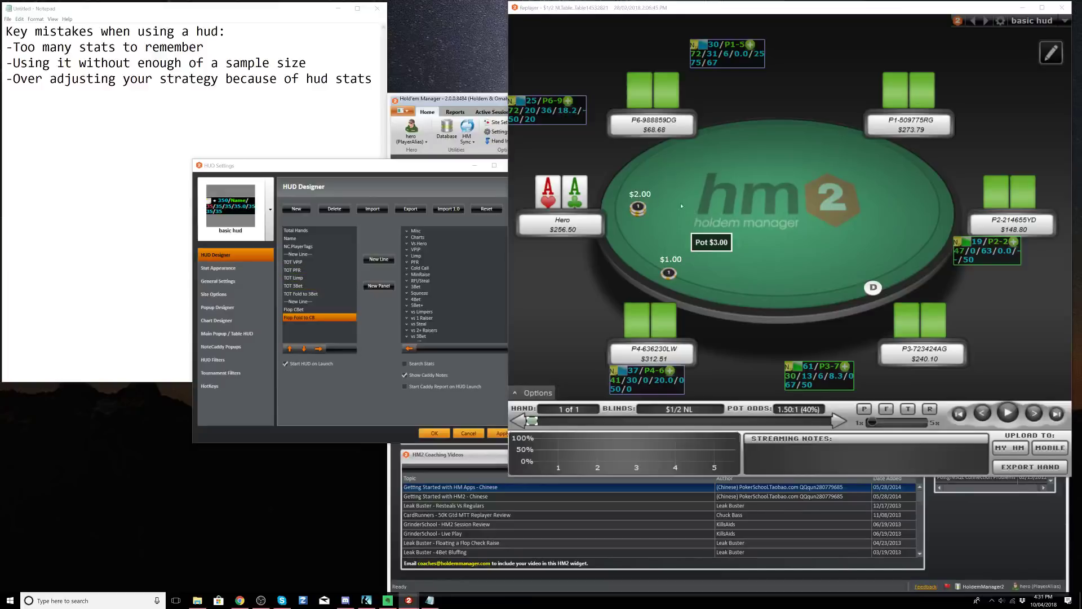
Switch the replayed table's HUD profile to Cash V1 and close the HUD Settings window.
{"action": "left_click", "coordinate": [1065, 21]}
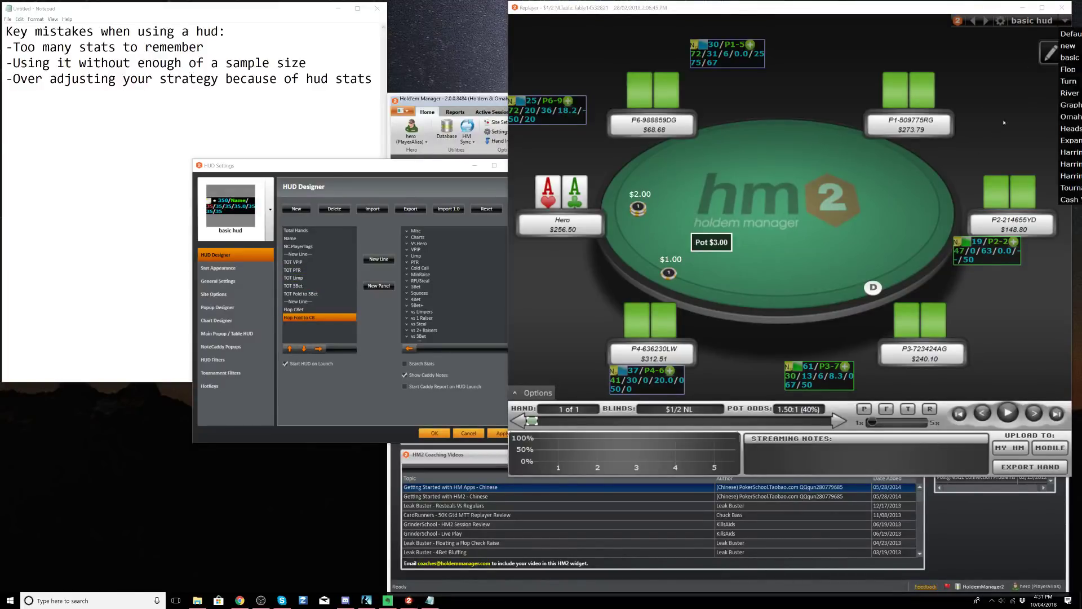
{"action": "left_click", "coordinate": [1066, 199]}
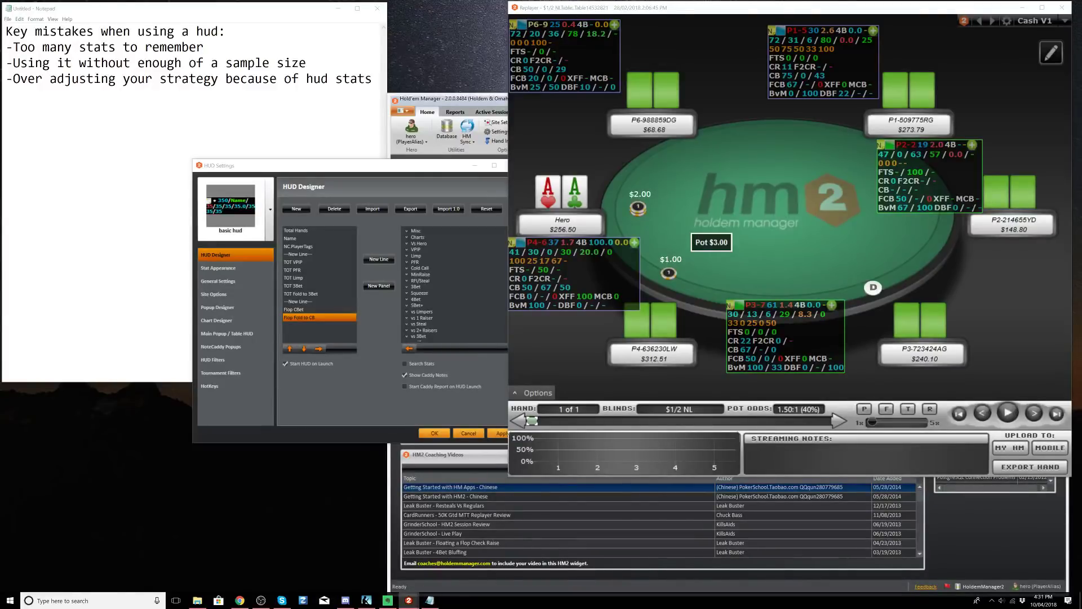
{"action": "left_click", "coordinate": [483, 176]}
{"action": "left_click", "coordinate": [514, 165]}
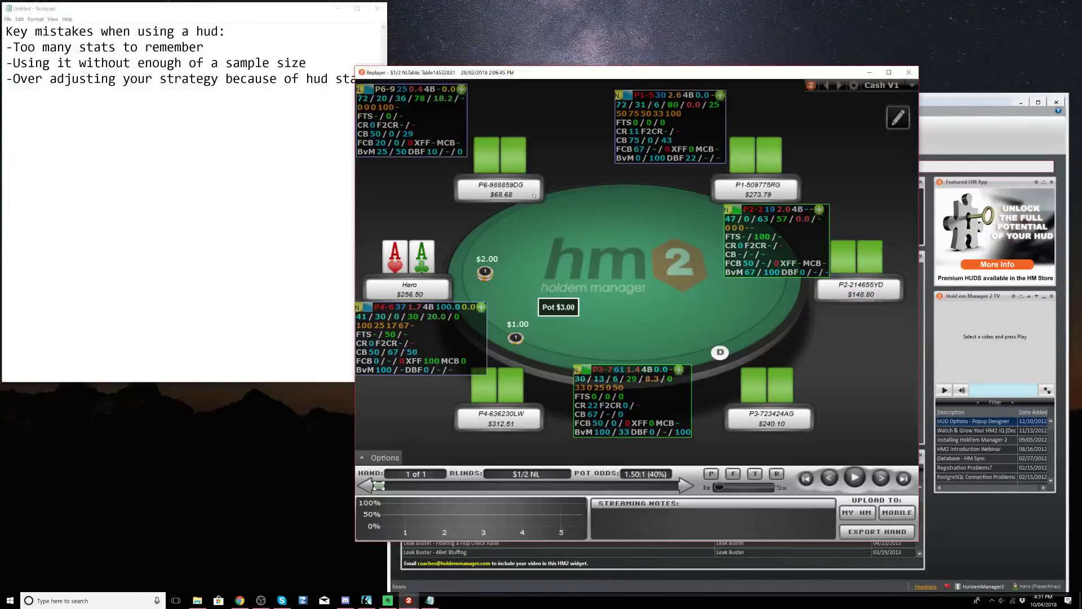
Move the Replayer table up to the top of the screen.
{"action": "left_click", "coordinate": [572, 40]}
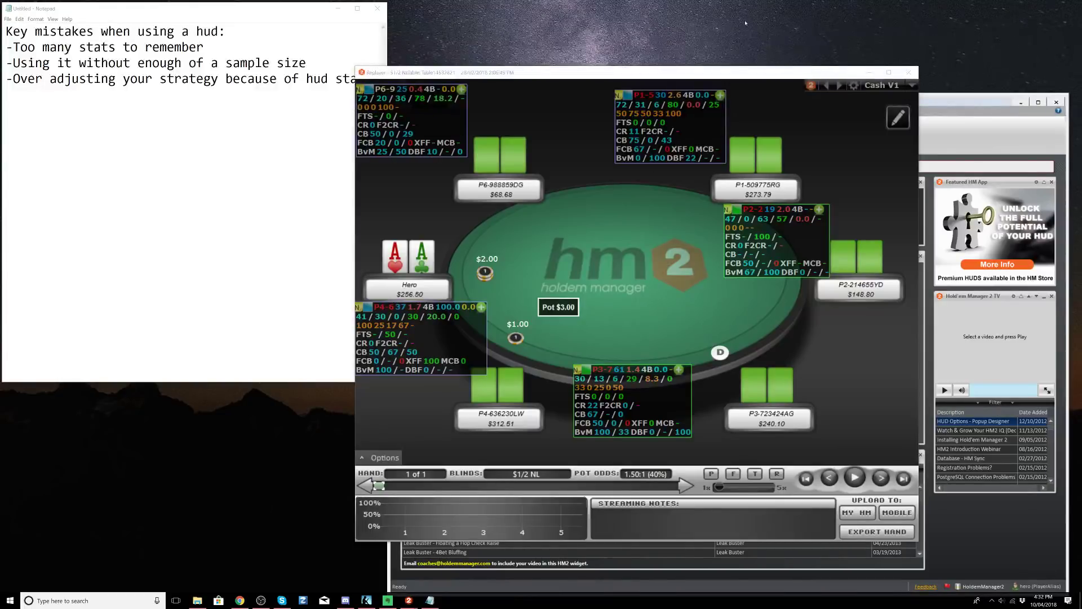
{"action": "left_click", "coordinate": [617, 257]}
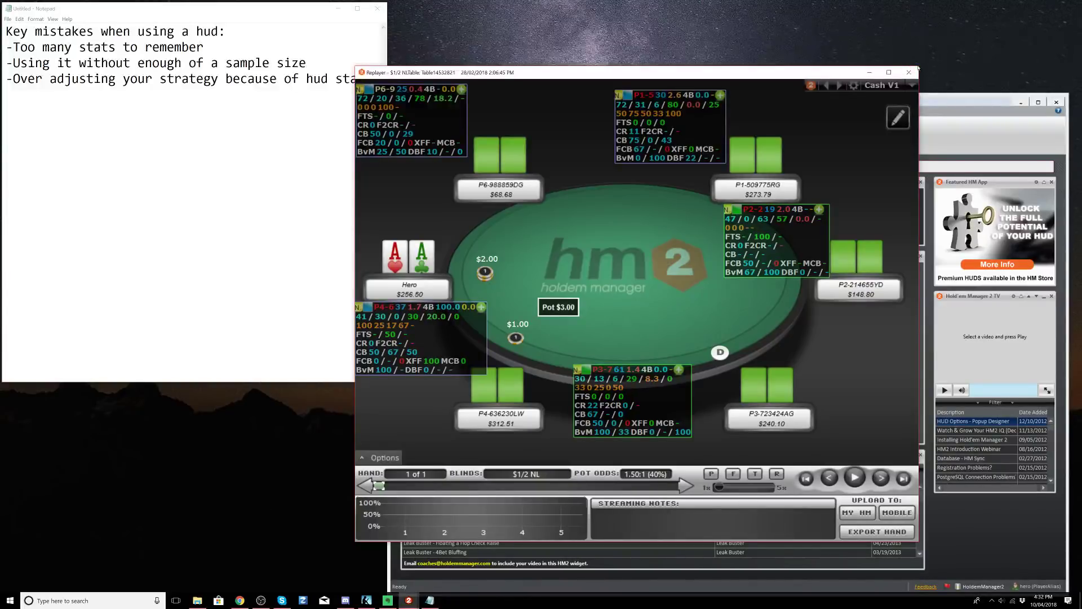
{"action": "left_click", "coordinate": [957, 65]}
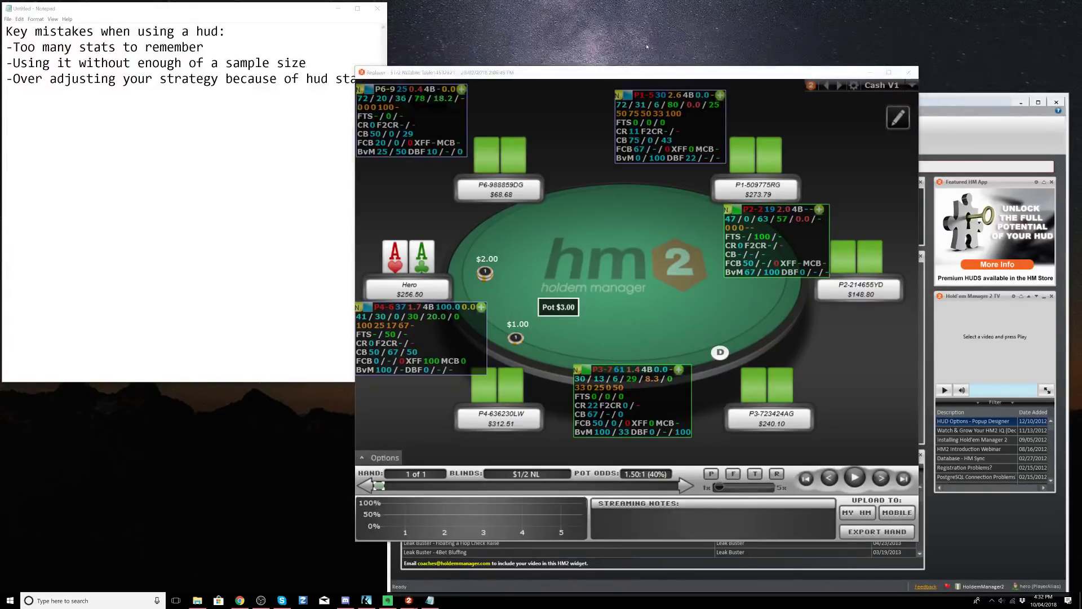
{"action": "left_click_drag", "start_coordinate": [757, 77], "coordinate": [792, 14]}
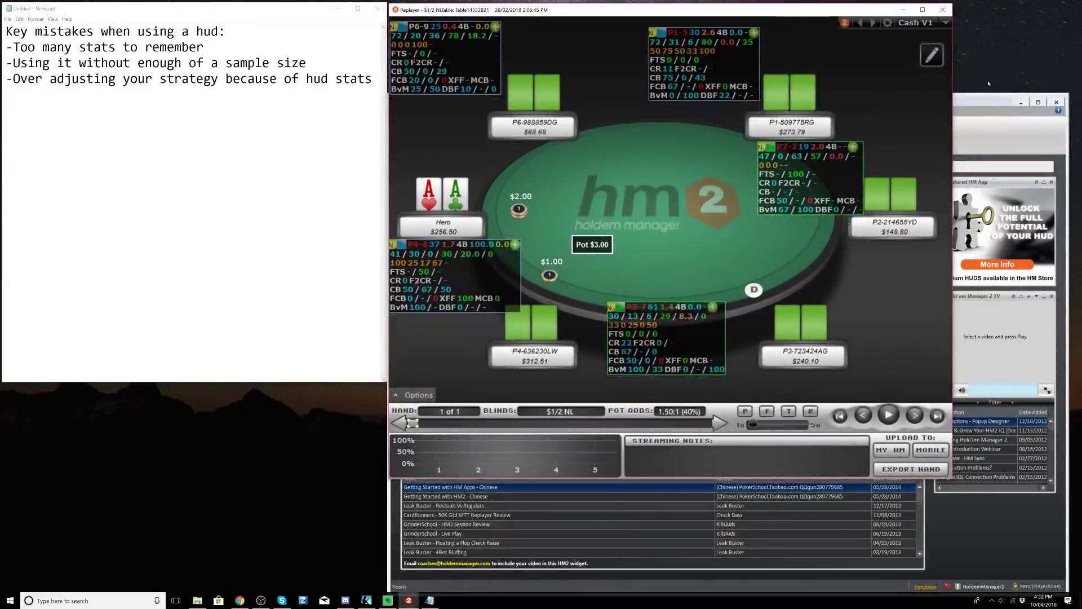
Close the hand replayer, then move the main window to the top and widen it slightly.
{"action": "left_click", "coordinate": [942, 10]}
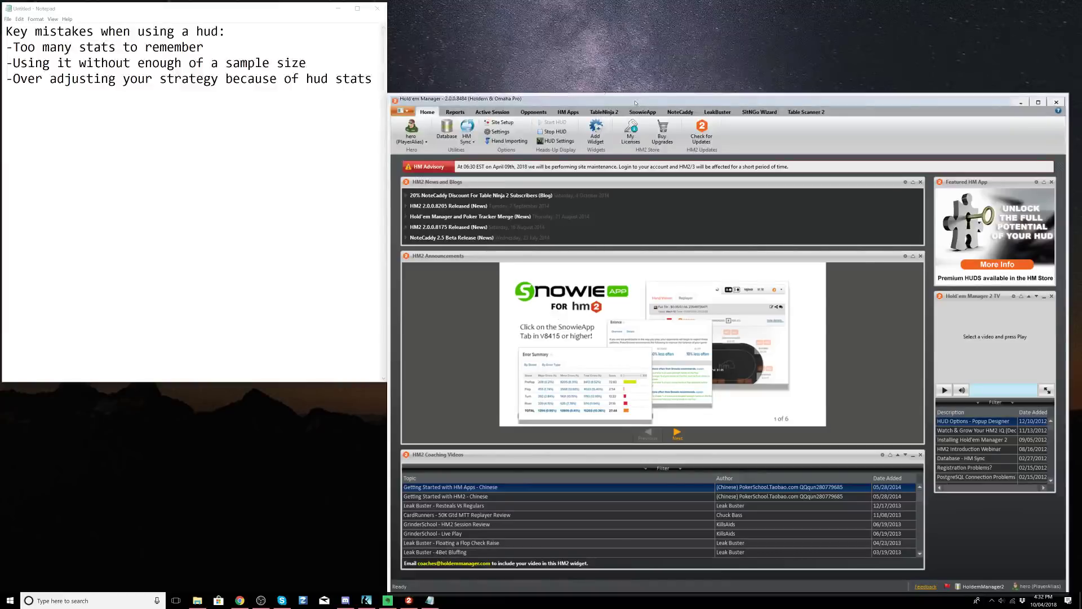
{"action": "left_click_drag", "start_coordinate": [636, 104], "coordinate": [636, 13]}
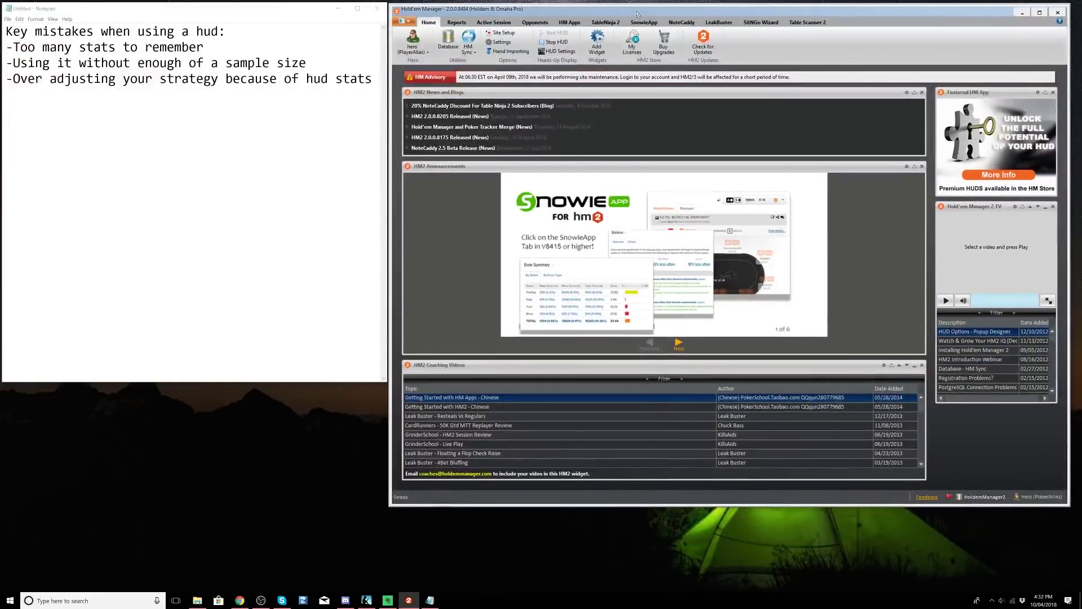
{"action": "left_click_drag", "start_coordinate": [1069, 491], "coordinate": [1078, 490]}
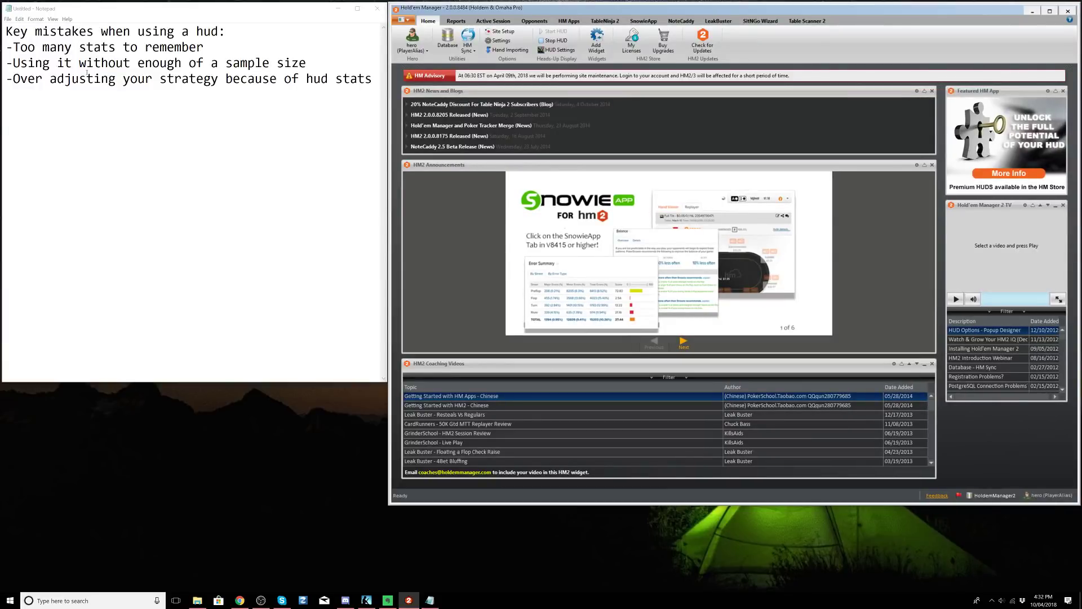
Bring the Notepad notes on HUD mistakes back into focus, ready to edit at the end.
{"action": "left_click", "coordinate": [377, 79]}
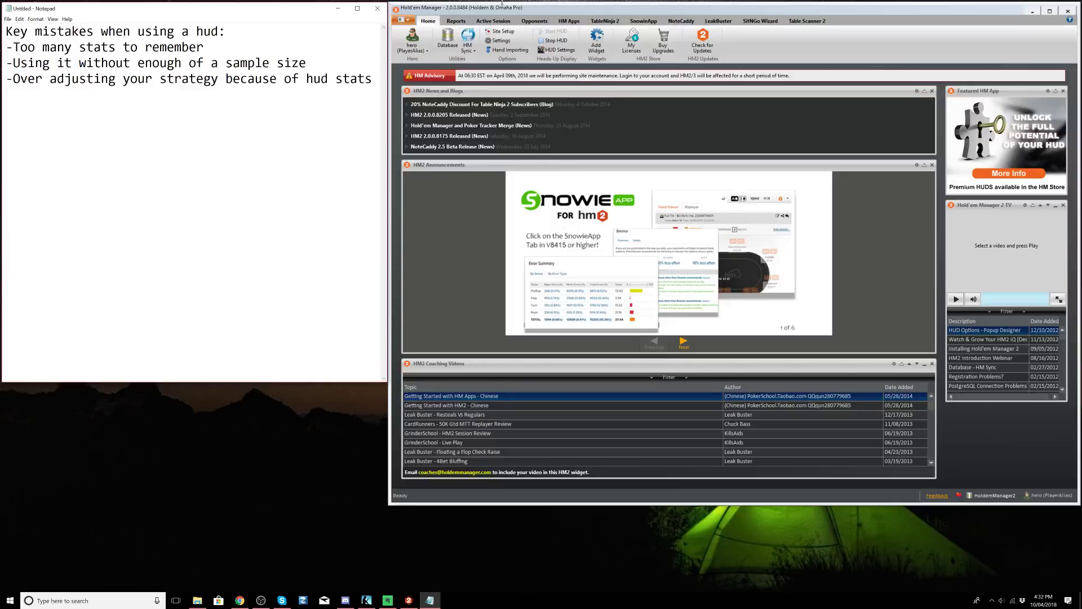
{"action": "left_click", "coordinate": [505, 9]}
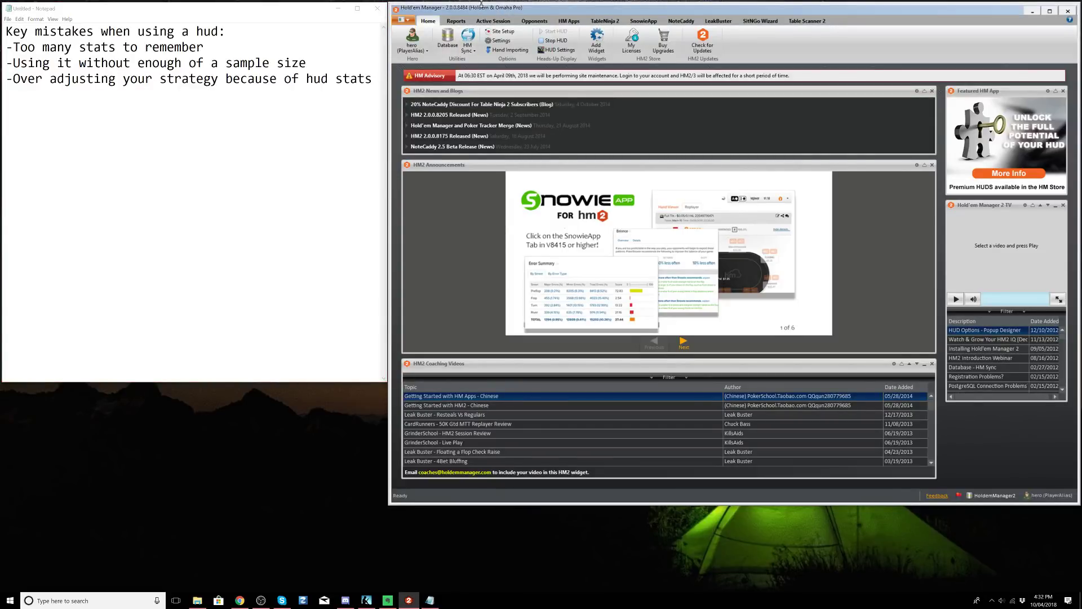
{"action": "left_click_drag", "start_coordinate": [478, 8], "coordinate": [478, 9]}
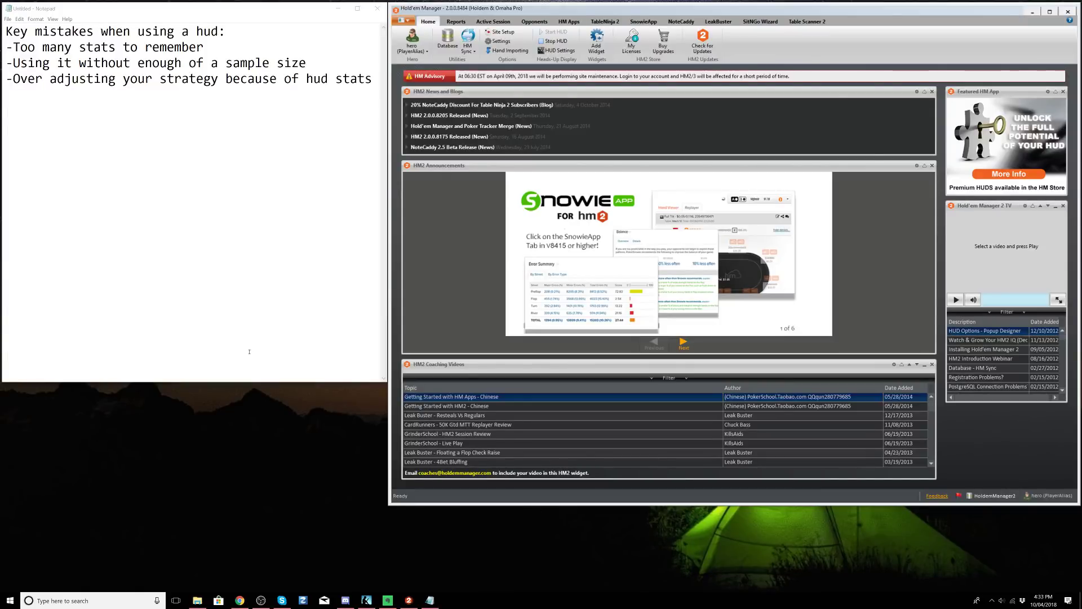
{"action": "left_click", "coordinate": [373, 107]}
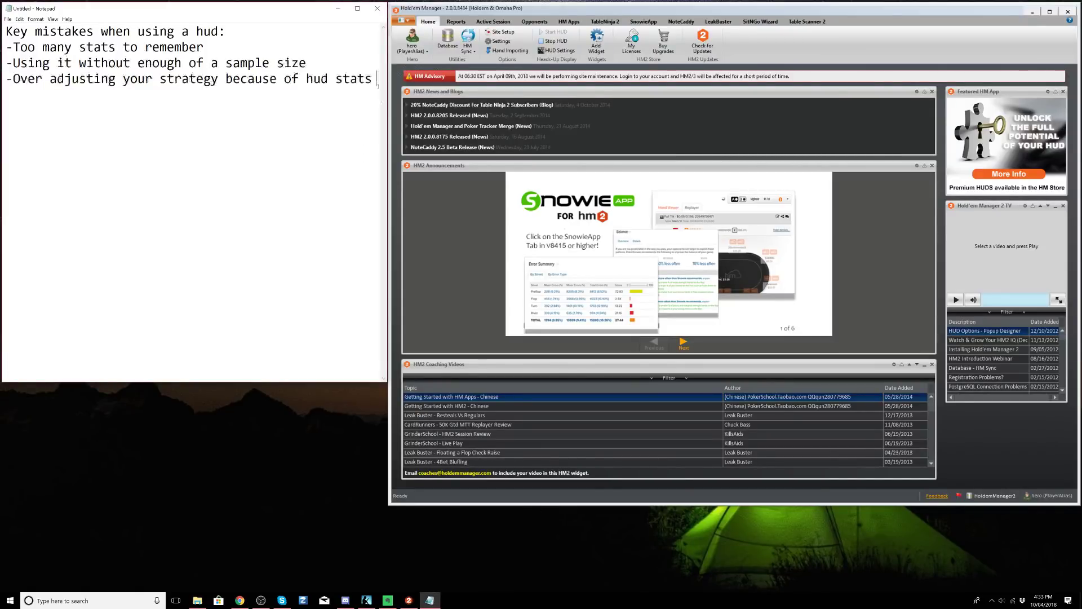